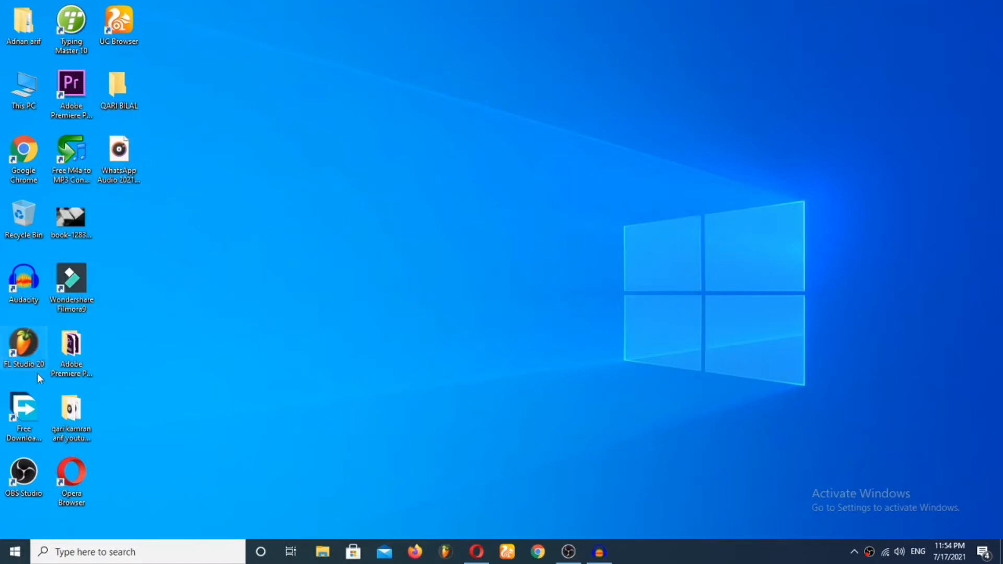
- Launch FL Studio from the desktop and leave both it and Audacity minimised
{"action": "left_click", "coordinate": [26, 350]}
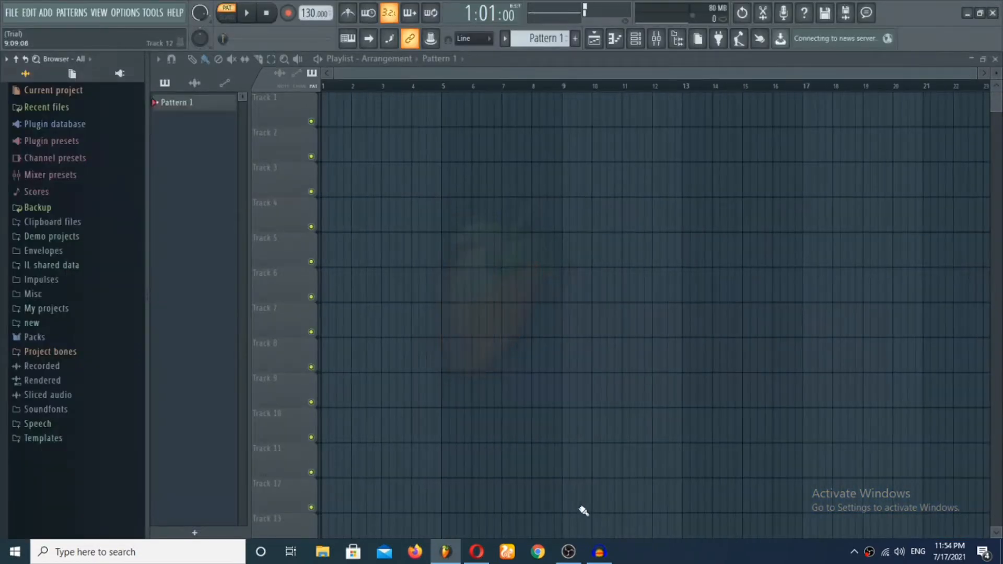
{"action": "left_click", "coordinate": [439, 550]}
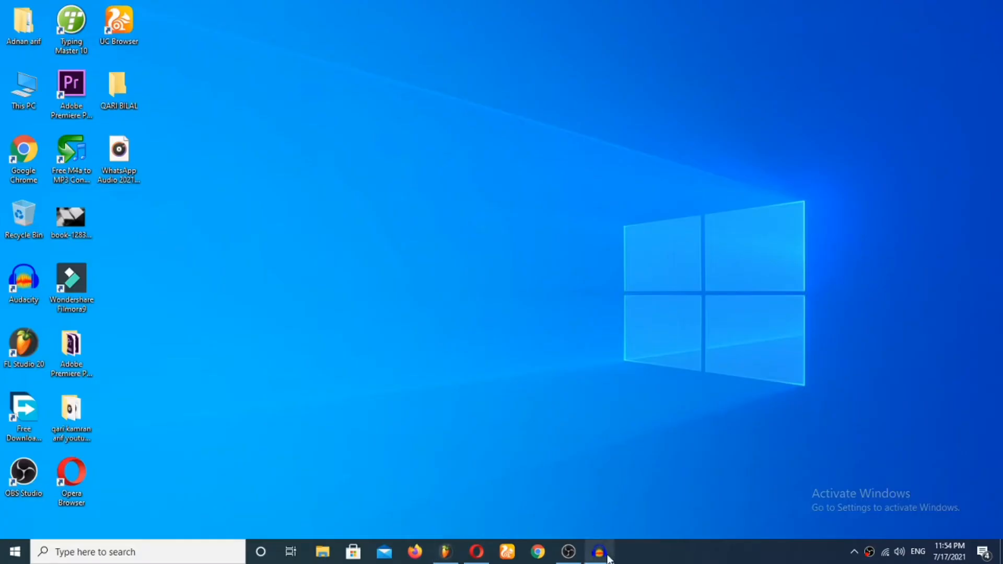
{"action": "left_click", "coordinate": [599, 552]}
{"action": "left_click", "coordinate": [600, 552]}
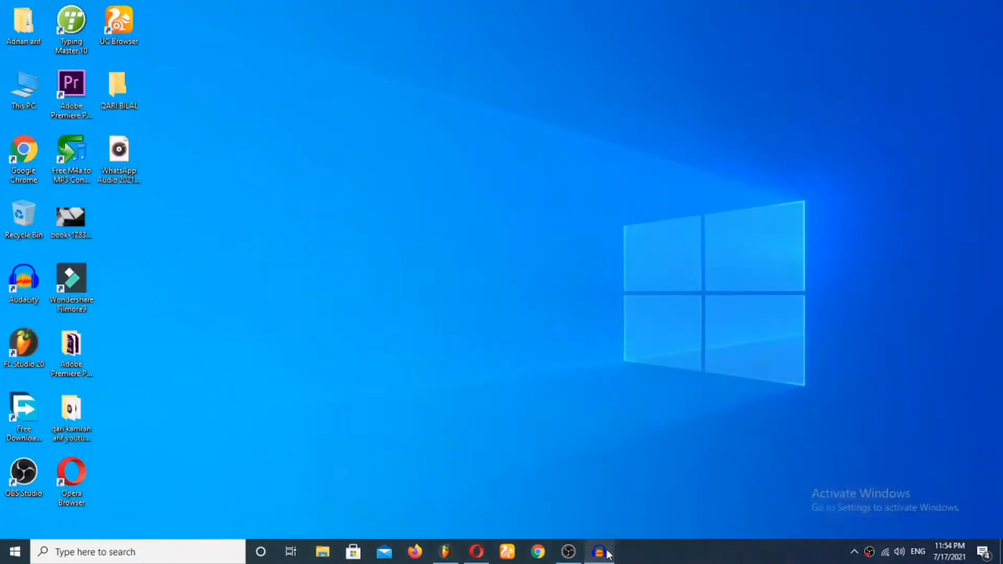
- Listen to the WhatsApp audio file on the desktop in Groove Music, sampling two further spots, and close the player
{"action": "double_click", "coordinate": [117, 156]}
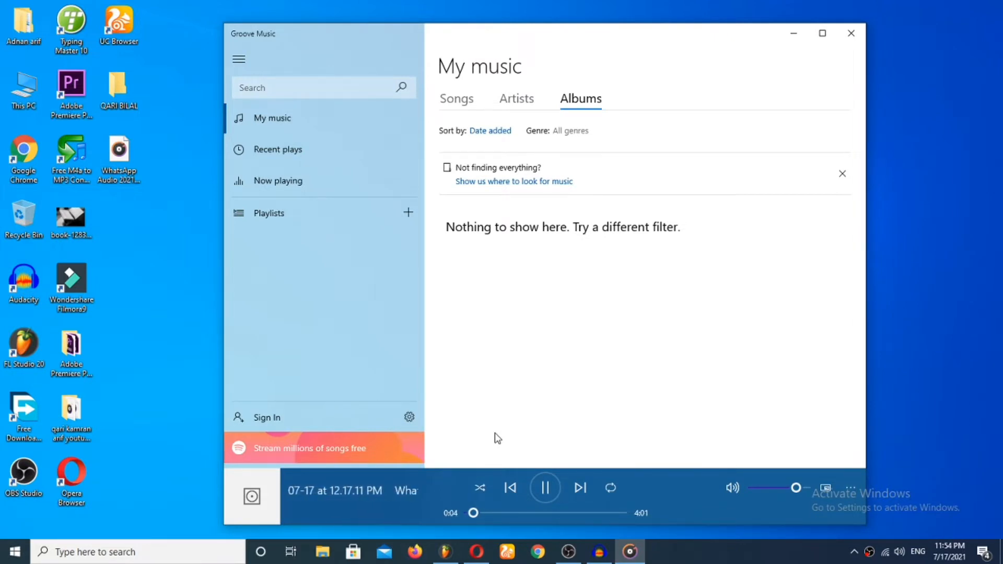
{"action": "left_click", "coordinate": [496, 513]}
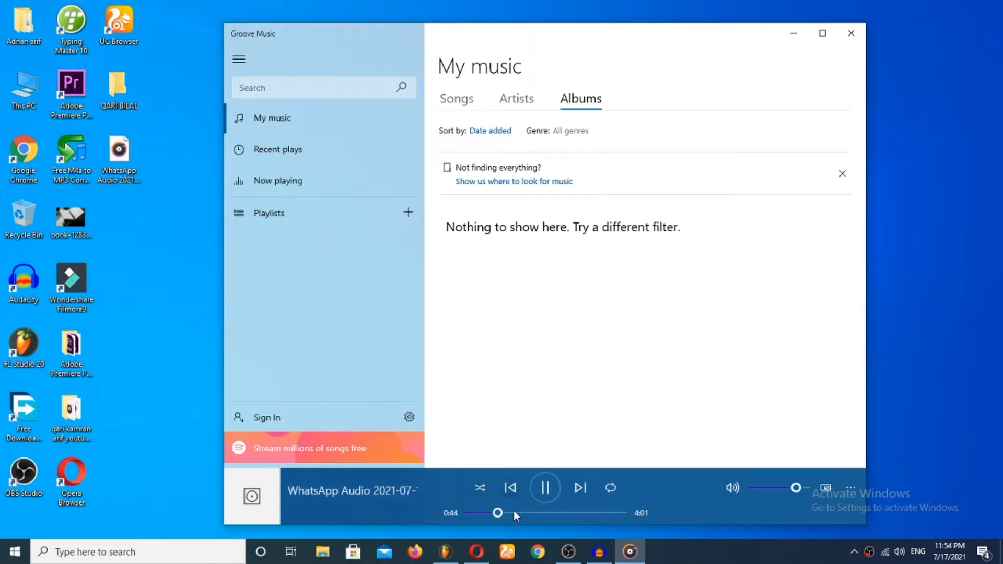
{"action": "left_click", "coordinate": [552, 512]}
{"action": "left_click", "coordinate": [851, 34]}
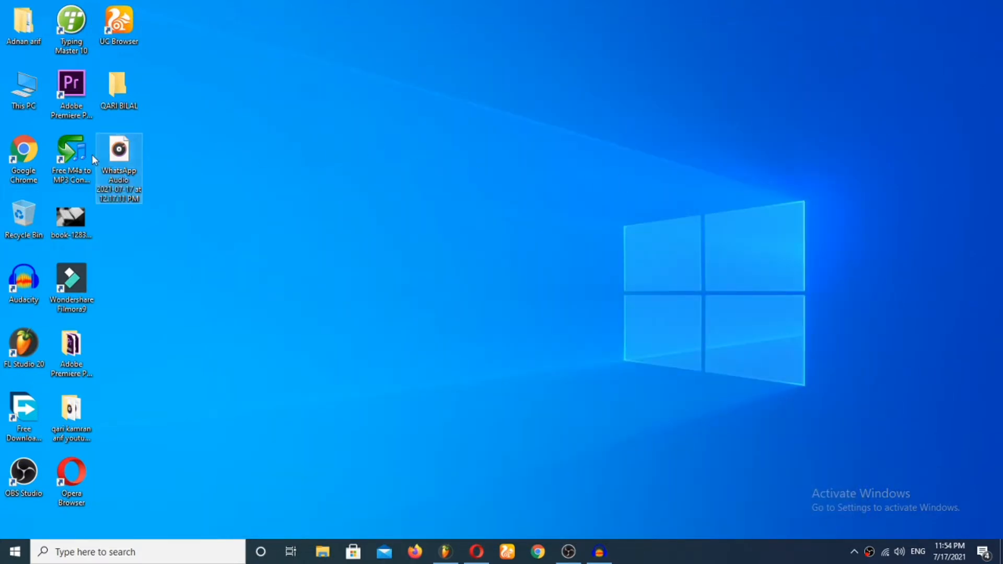
- Import the WhatsApp audio file from the desktop into the Audacity project as a track
{"action": "left_click_drag", "start_coordinate": [114, 158], "coordinate": [458, 281]}
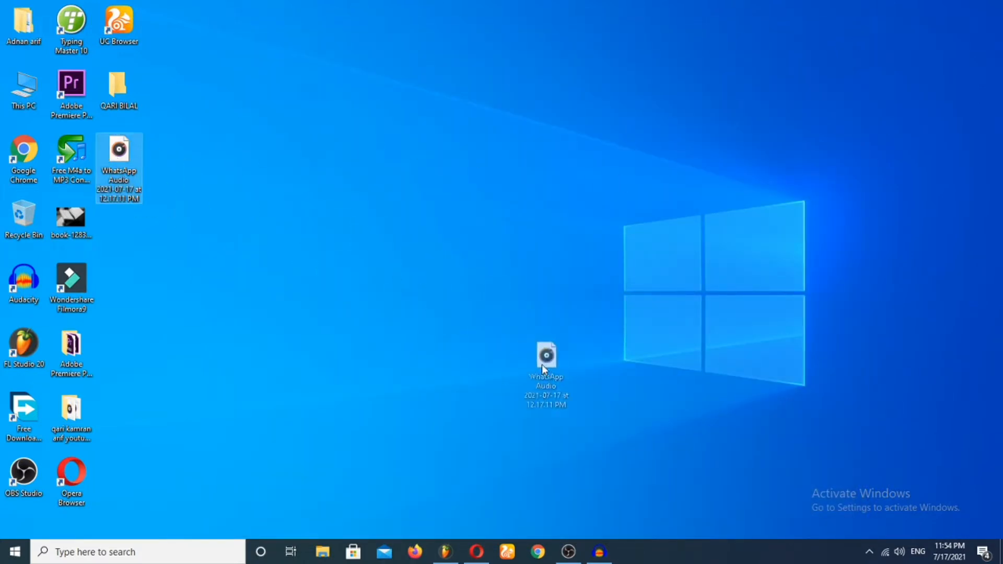
{"action": "left_click_drag", "start_coordinate": [542, 366], "coordinate": [300, 202]}
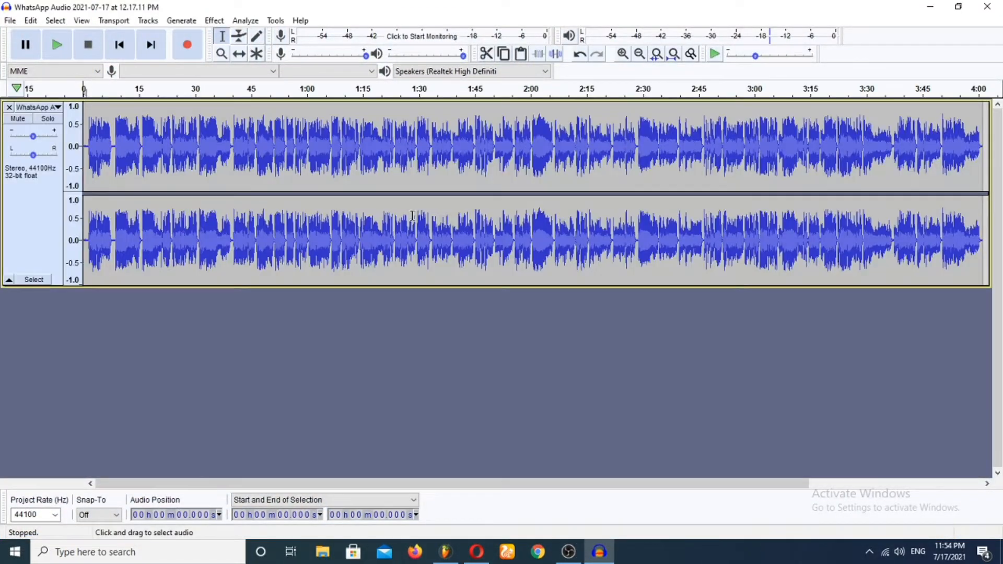
- Magnify the beginning of the waveform with the Zoom Tool and briefly play the track's opening
{"action": "left_click", "coordinate": [221, 54]}
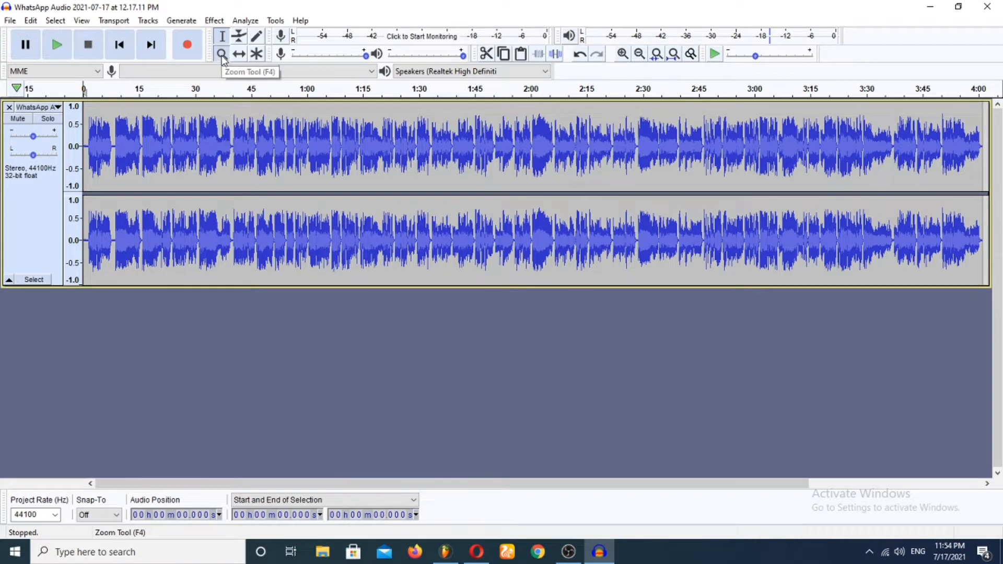
{"action": "left_click", "coordinate": [85, 147]}
{"action": "left_click", "coordinate": [85, 147]}
{"action": "left_click", "coordinate": [86, 147]}
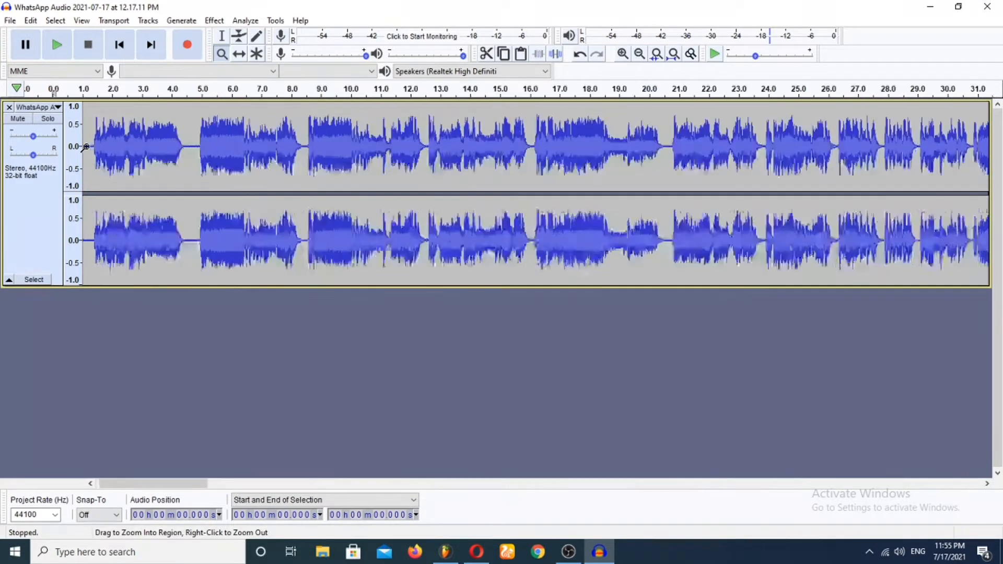
{"action": "left_click", "coordinate": [85, 148]}
{"action": "left_click", "coordinate": [86, 147]}
{"action": "left_click", "coordinate": [85, 147]}
{"action": "left_click", "coordinate": [57, 45]}
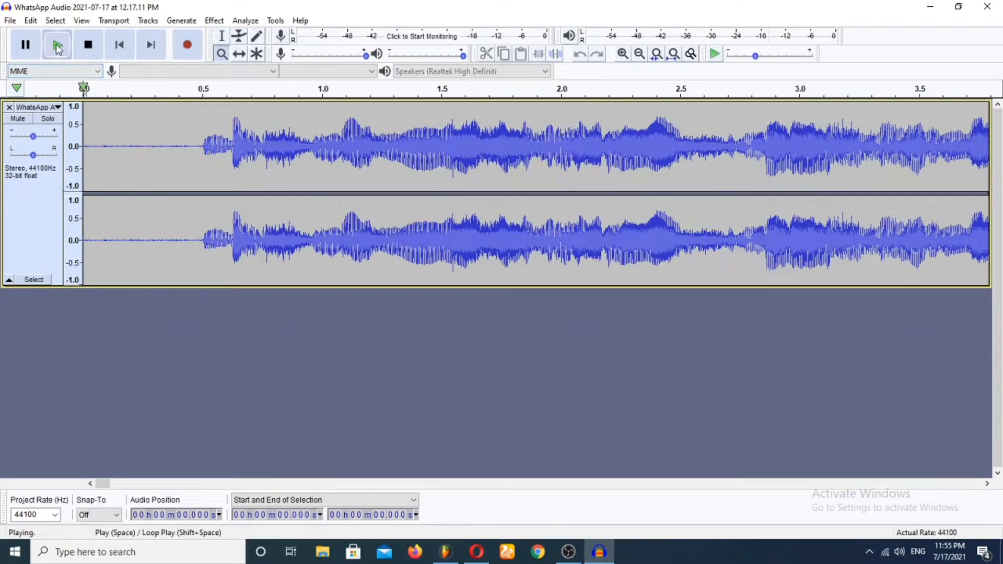
{"action": "left_click", "coordinate": [89, 45]}
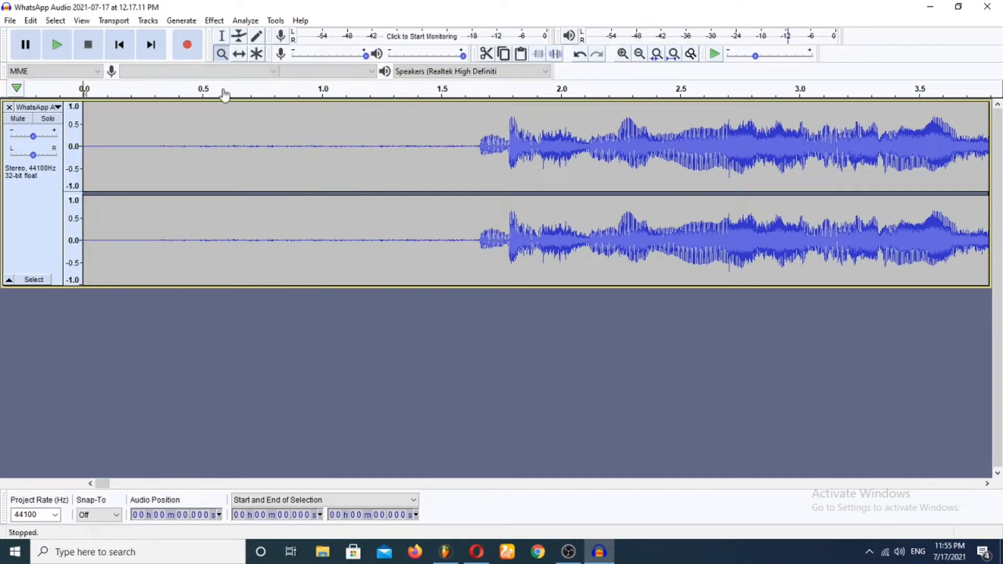
- Apply the Compressor to the entire track with threshold -12 dB, noise floor -40 dB, ratio 2:1, attack 0.20 secs and release 1.0 secs
{"action": "left_click", "coordinate": [222, 36]}
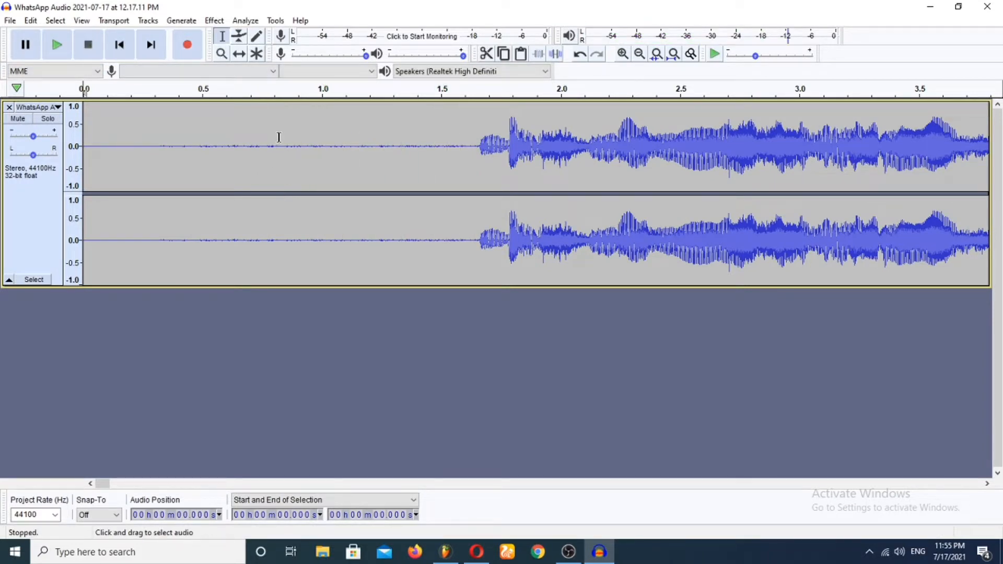
{"action": "left_click", "coordinate": [279, 137]}
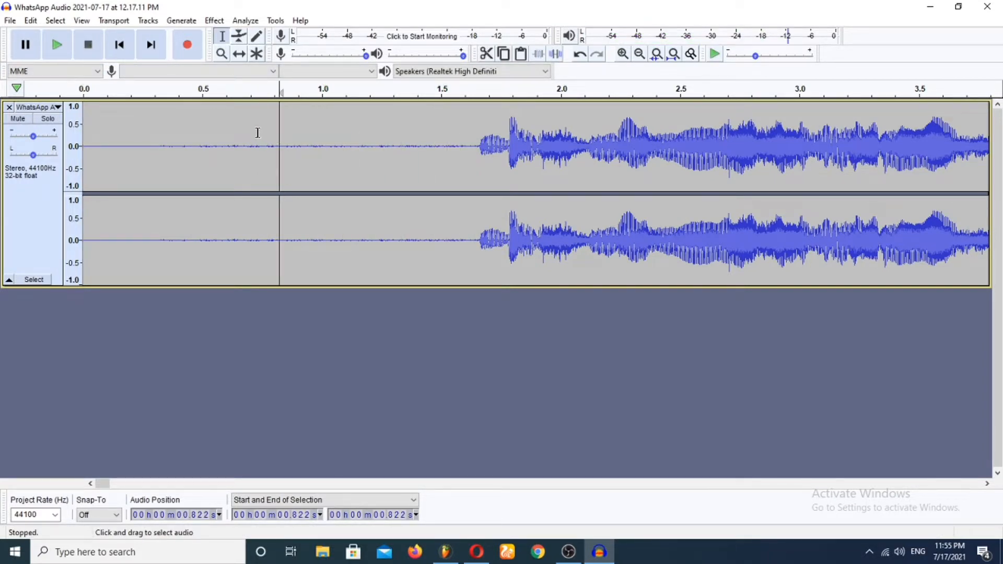
{"action": "key", "text": "ctrl+a"}
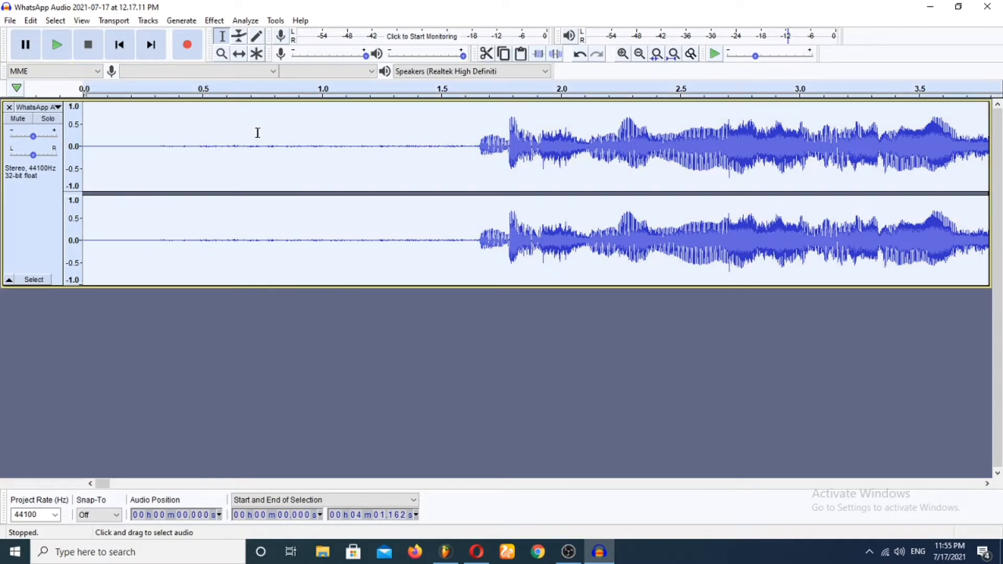
{"action": "left_click", "coordinate": [215, 21]}
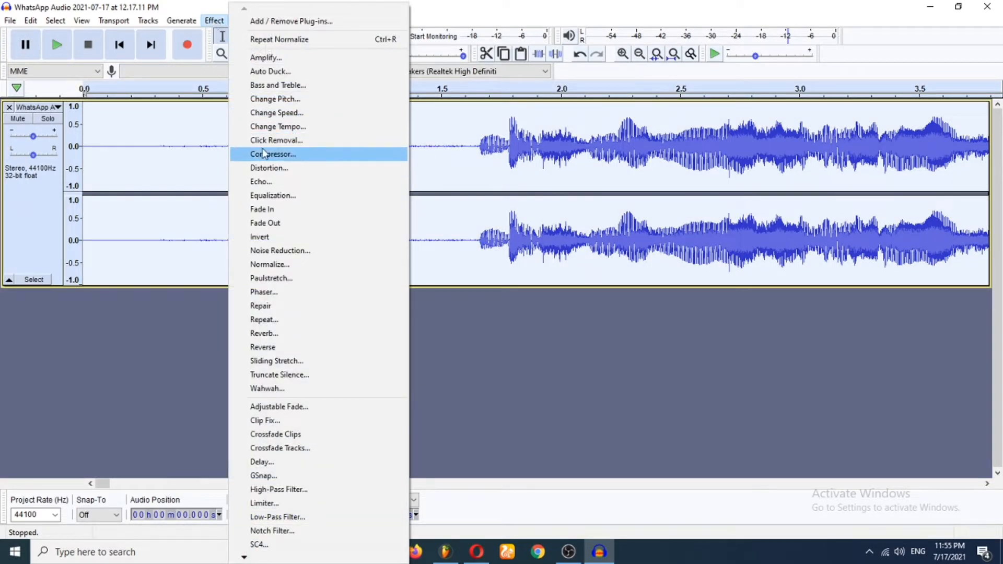
{"action": "left_click", "coordinate": [274, 155]}
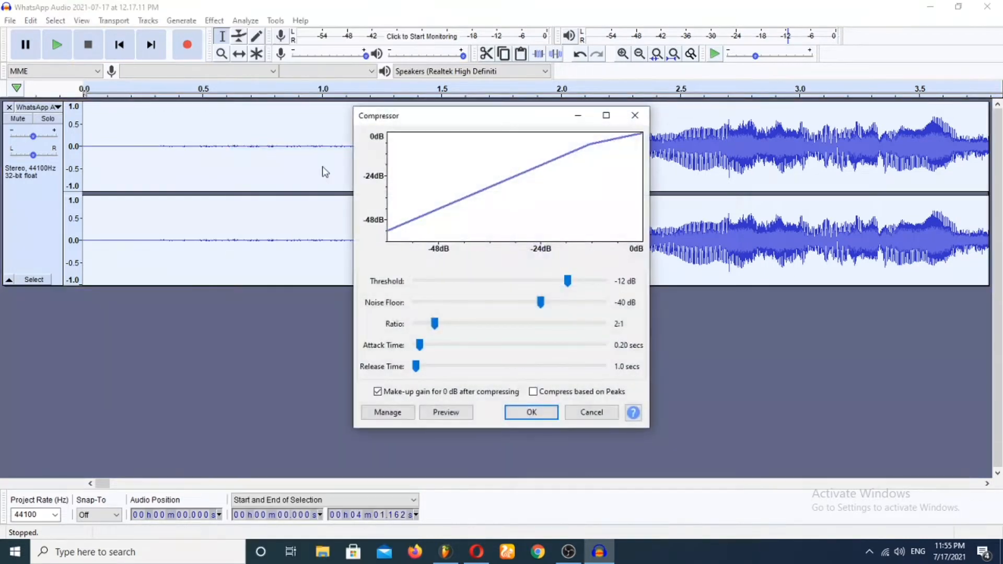
{"action": "left_click", "coordinate": [531, 413]}
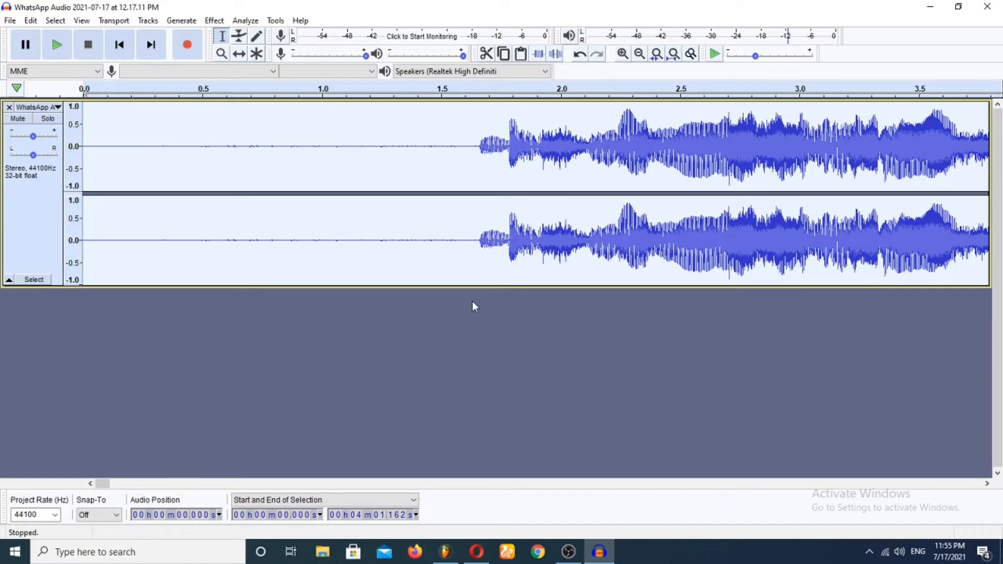
- Normalize the entire track to a peak amplitude of -1.0 dB with DC offset removal and play back its opening
{"action": "left_click", "coordinate": [213, 22]}
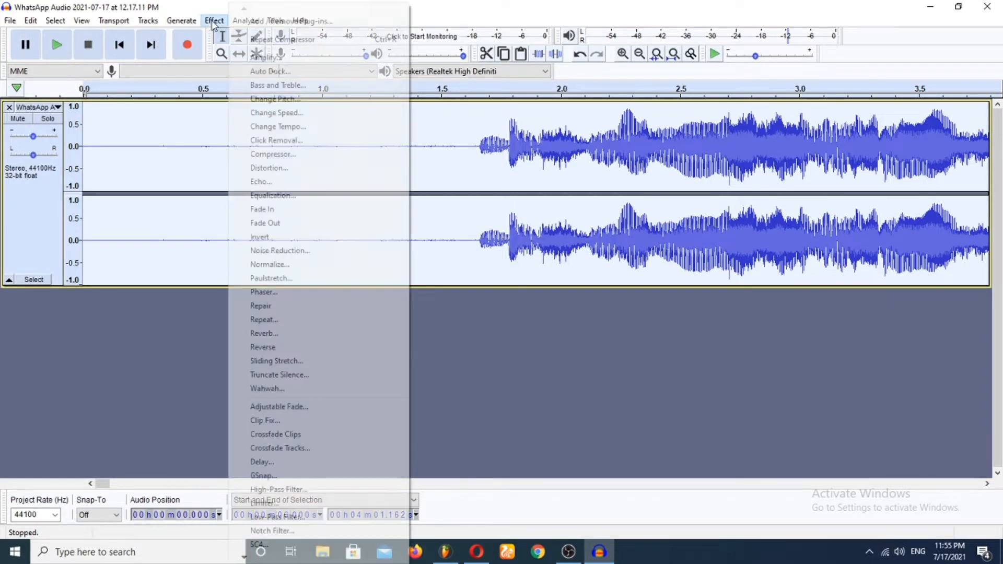
{"action": "left_click", "coordinate": [269, 265]}
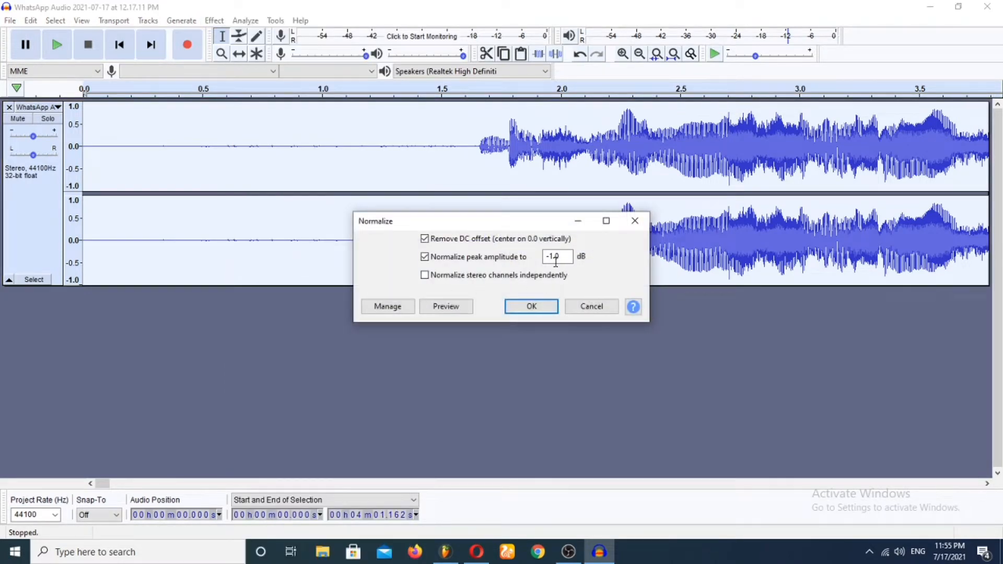
{"action": "left_click", "coordinate": [529, 308]}
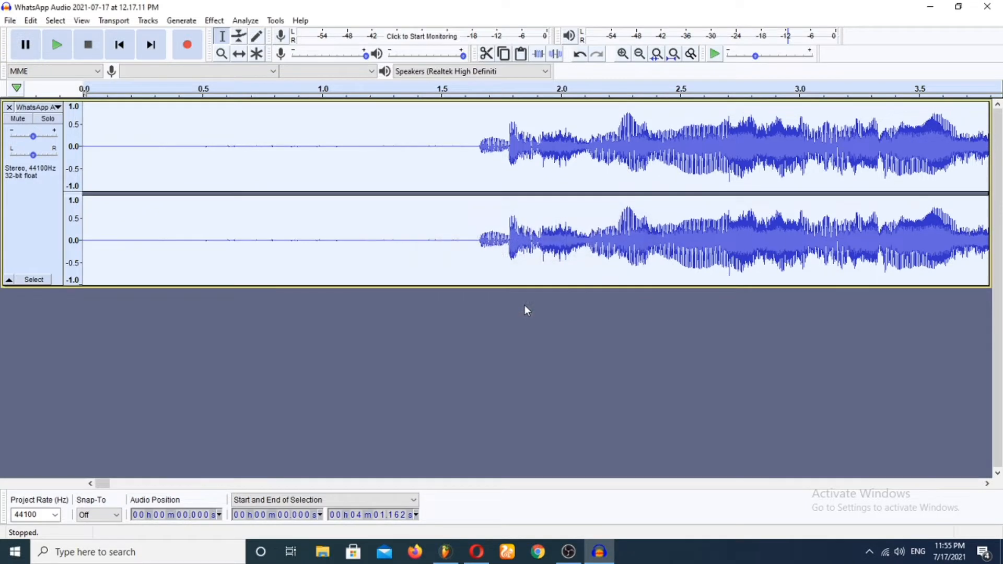
{"action": "left_click", "coordinate": [57, 45]}
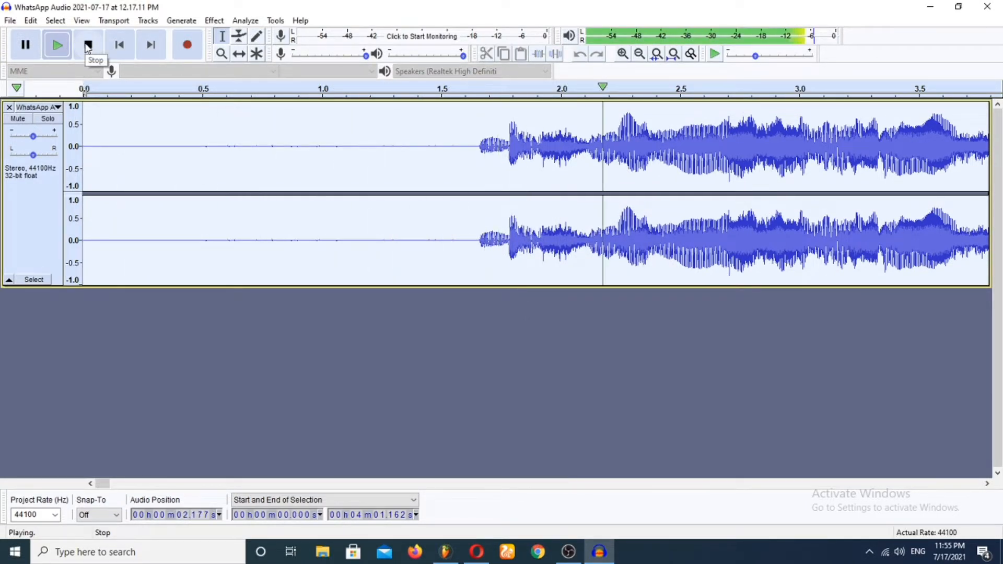
{"action": "left_click", "coordinate": [87, 45]}
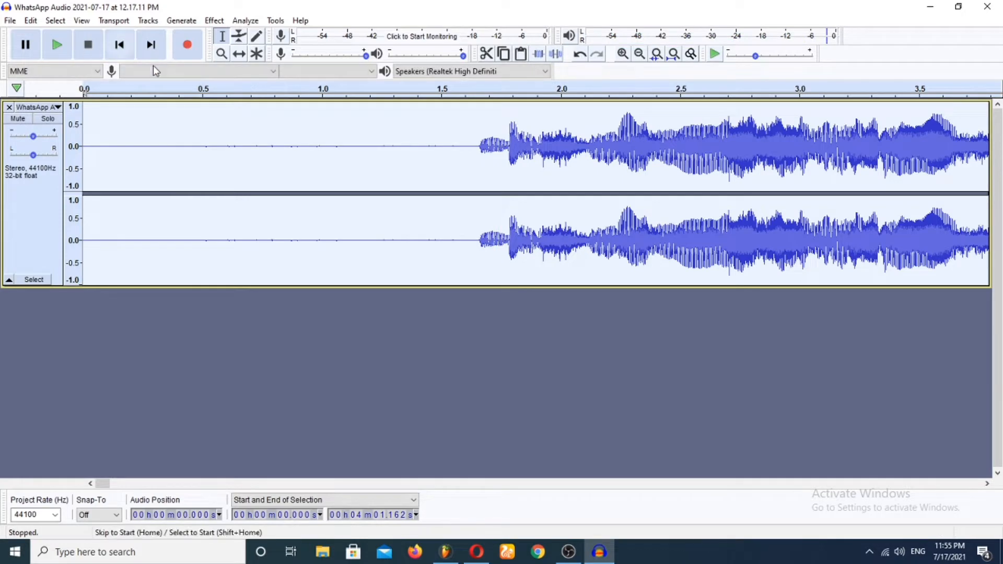
- Apply Equalization to the entire track using the Bass Boost curve
{"action": "left_click", "coordinate": [219, 21]}
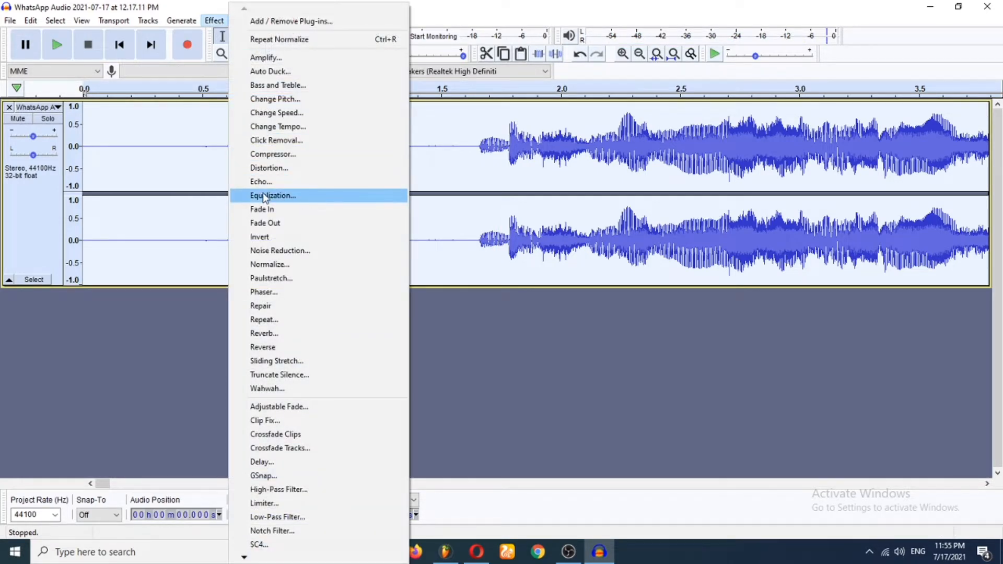
{"action": "left_click", "coordinate": [289, 196]}
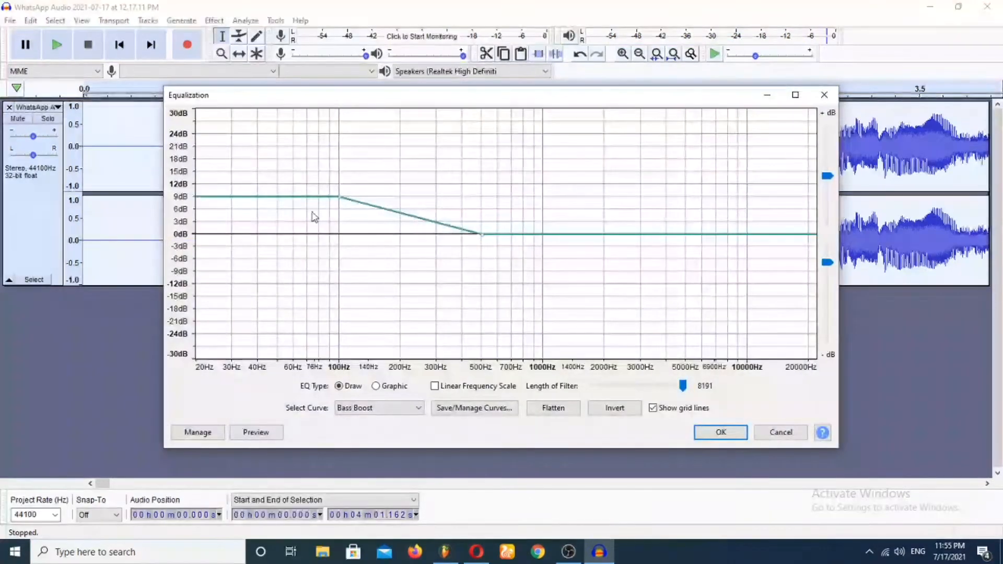
{"action": "left_click", "coordinate": [349, 411]}
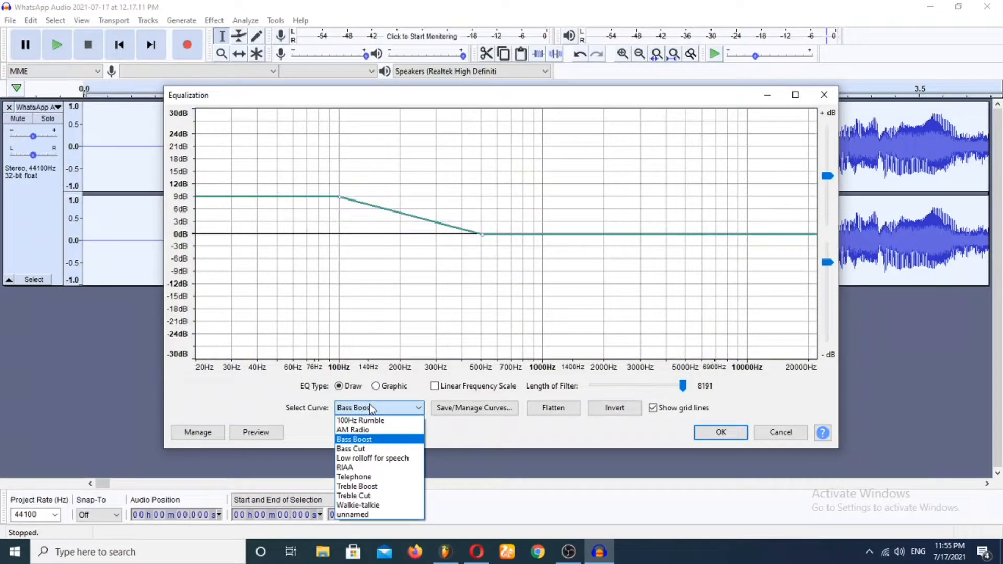
{"action": "left_click", "coordinate": [354, 442]}
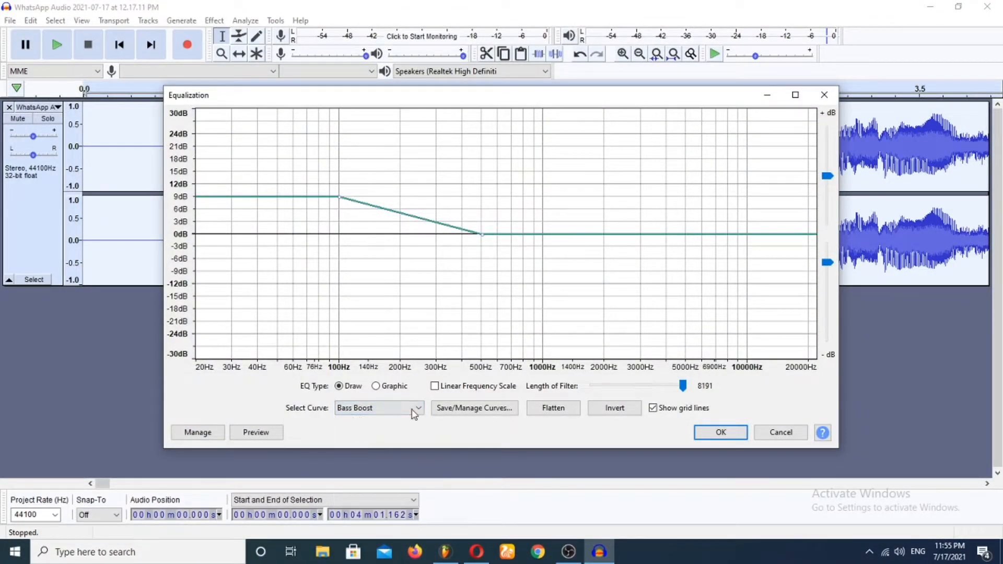
{"action": "left_click", "coordinate": [720, 433]}
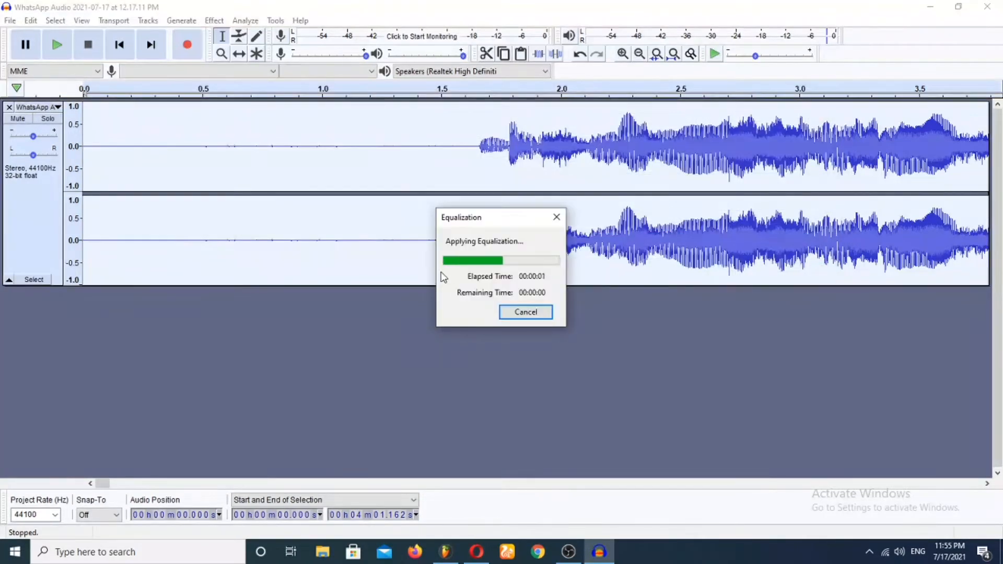
- Apply a second Equalization pass to the entire track using the Treble Boost curve
{"action": "left_click", "coordinate": [214, 22]}
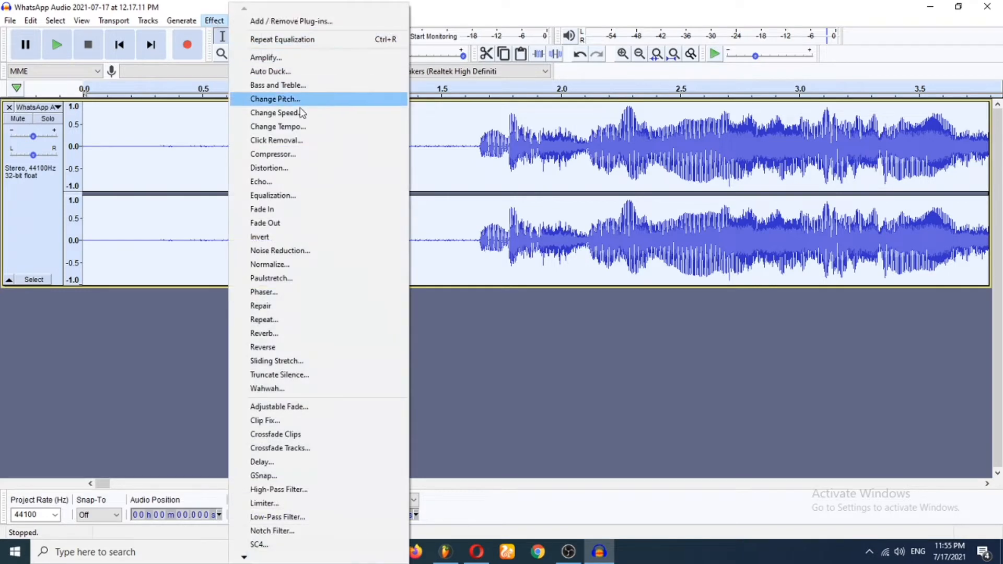
{"action": "left_click", "coordinate": [273, 196]}
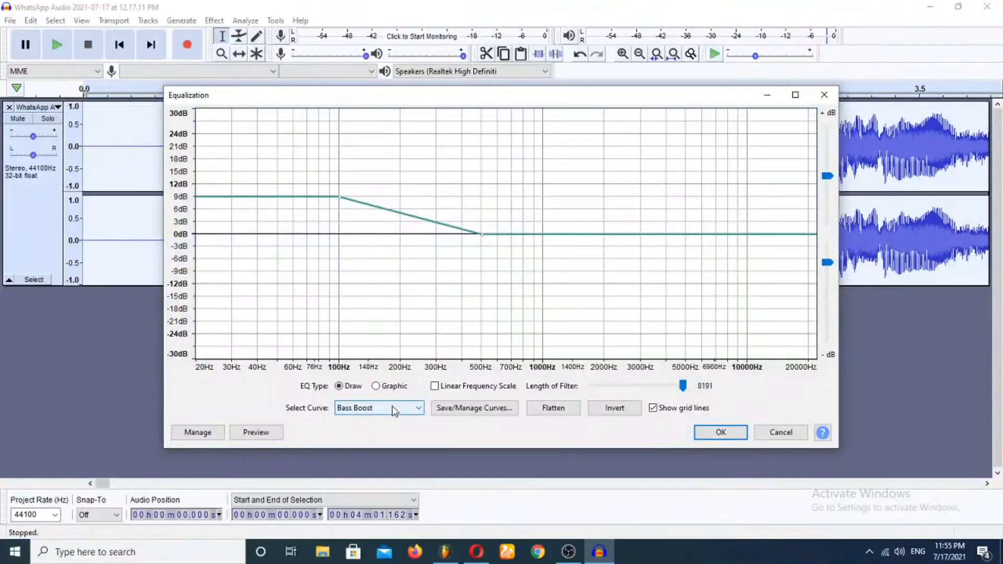
{"action": "left_click", "coordinate": [394, 411]}
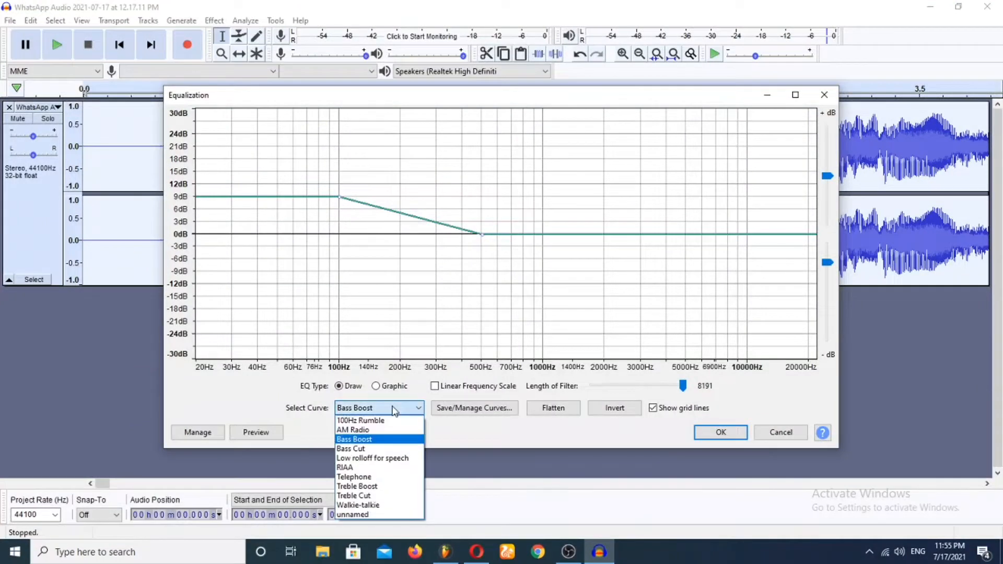
{"action": "left_click", "coordinate": [361, 487]}
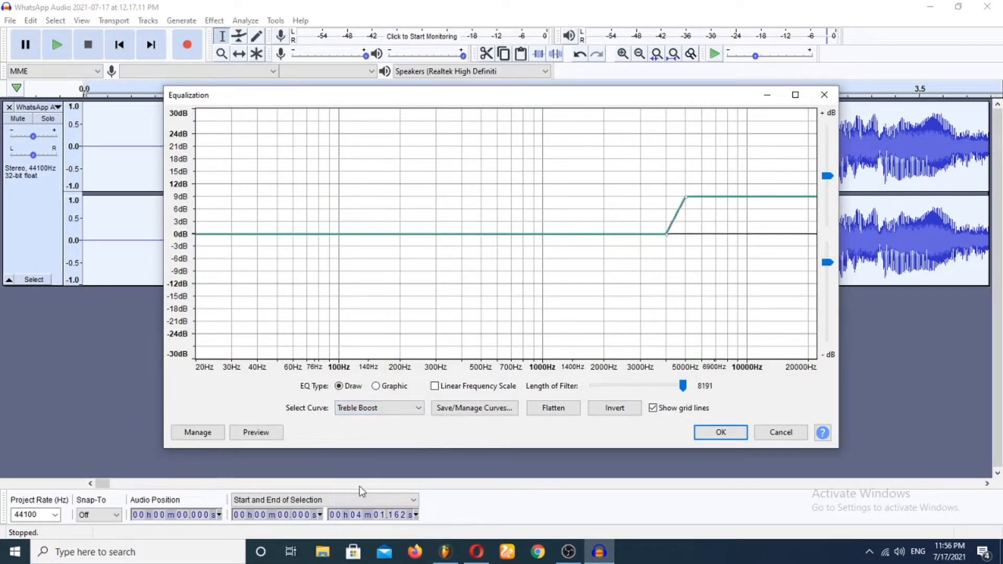
{"action": "left_click", "coordinate": [716, 434]}
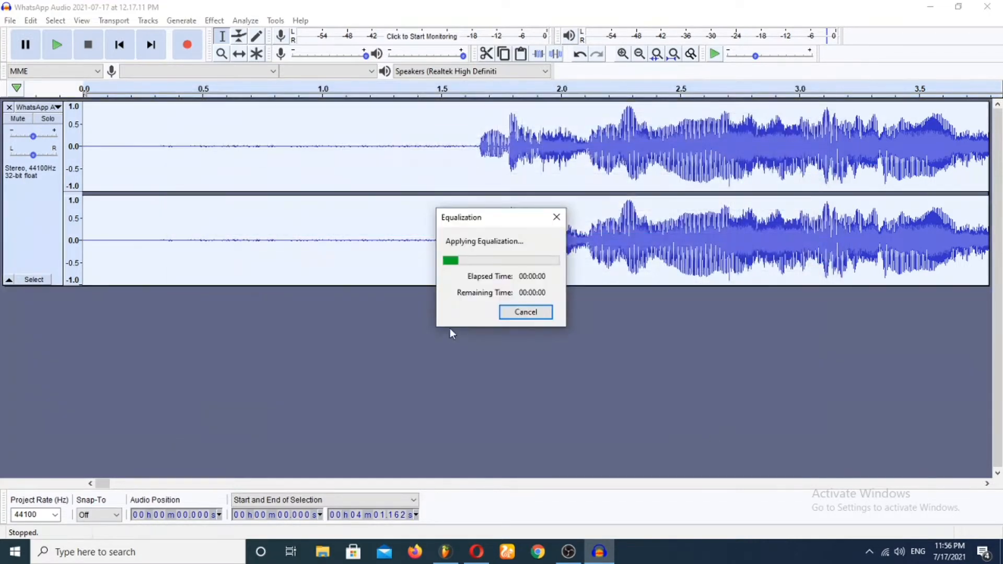
- Apply a Hard Limit Limiter to the entire track at -3.00 dB with 10.00 ms hold, 0.00 dB input gains and no make-up gain
{"action": "left_click", "coordinate": [213, 21]}
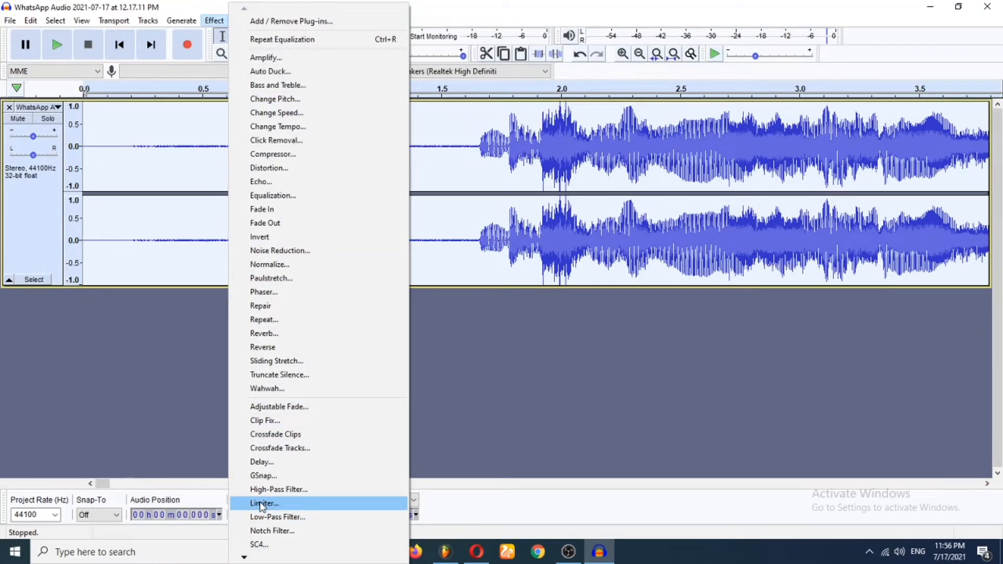
{"action": "left_click", "coordinate": [278, 504]}
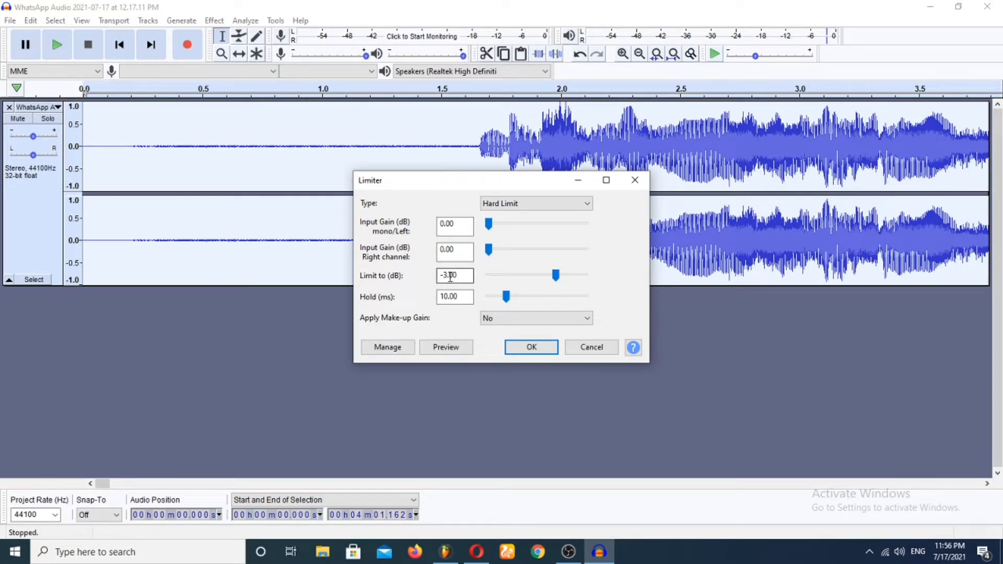
{"action": "left_click", "coordinate": [526, 348]}
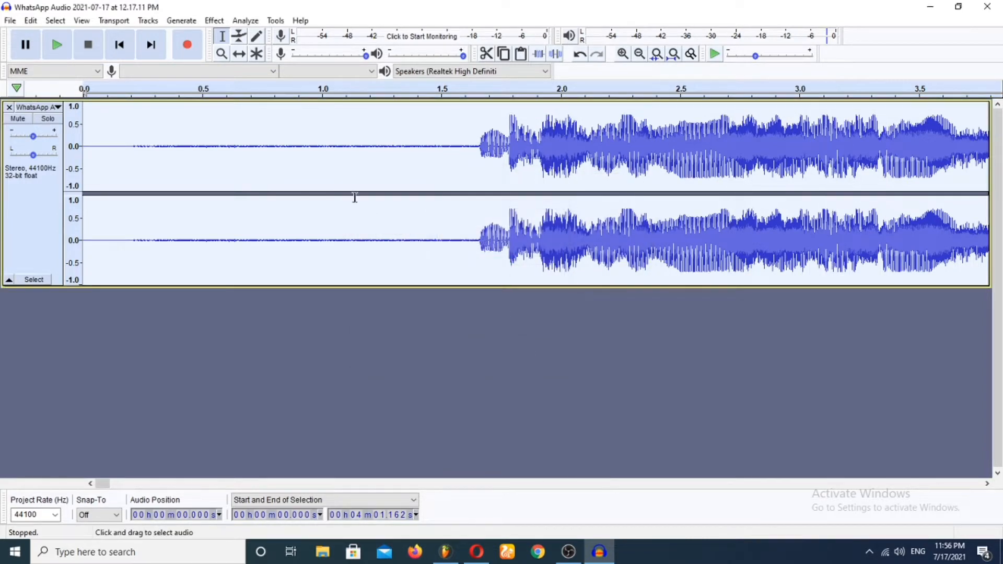
- Normalize the entire track again after limiting, keeping the existing Normalize settings
{"action": "left_click", "coordinate": [215, 20]}
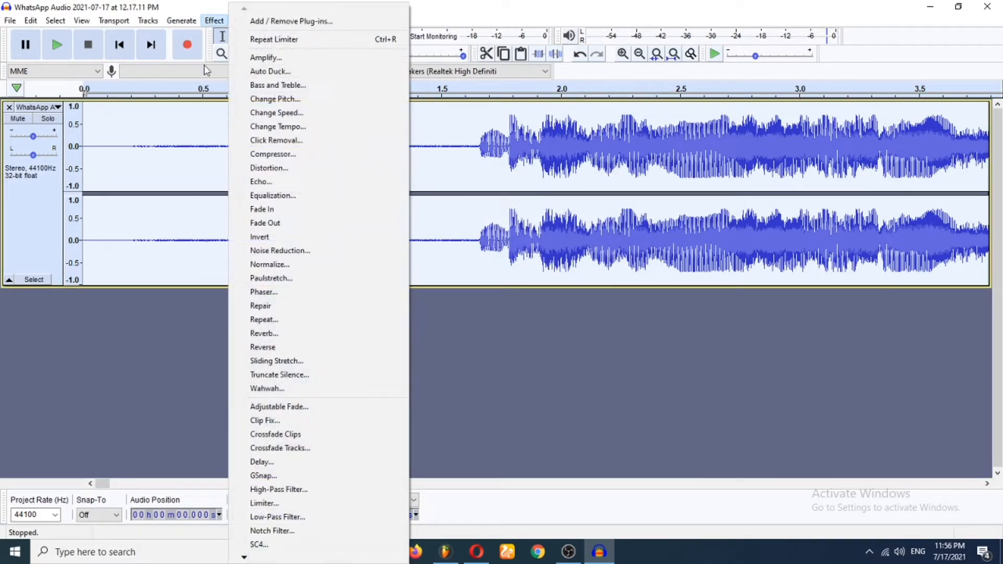
{"action": "left_click", "coordinate": [269, 265]}
{"action": "left_click", "coordinate": [517, 308]}
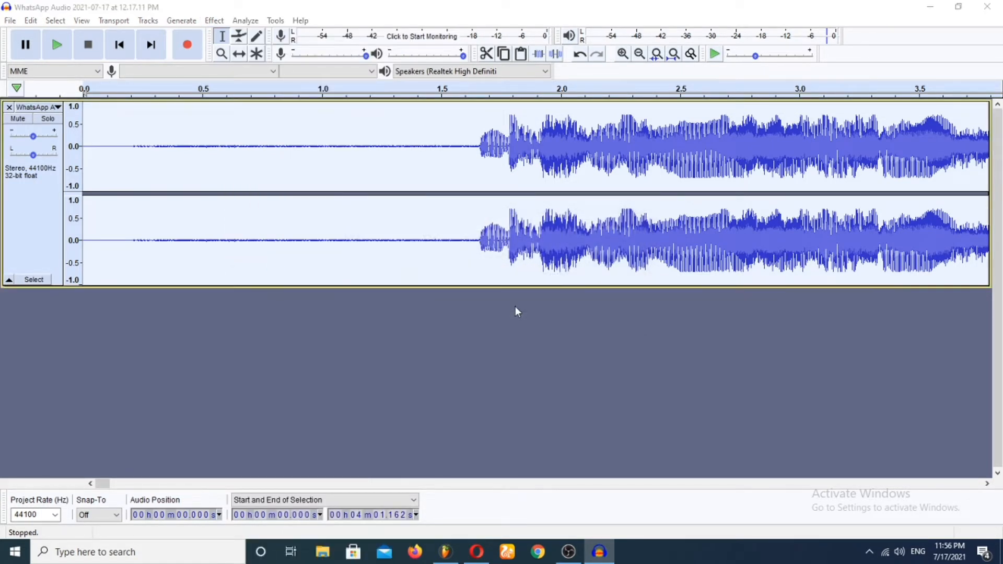
- Play back the track's opening several times to check the processed voice and the background noise before it
{"action": "left_click", "coordinate": [56, 46]}
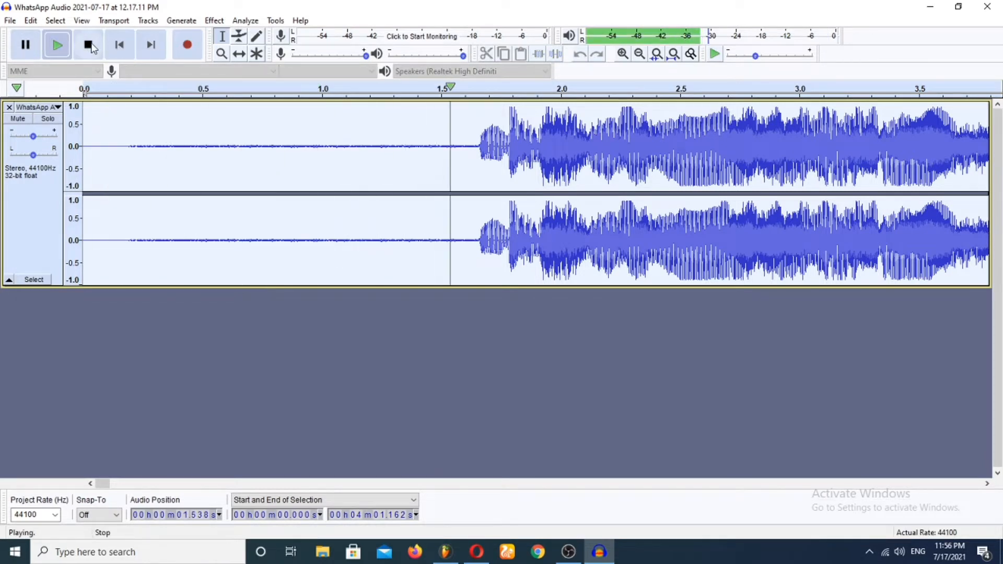
{"action": "left_click", "coordinate": [92, 48]}
{"action": "left_click", "coordinate": [56, 46]}
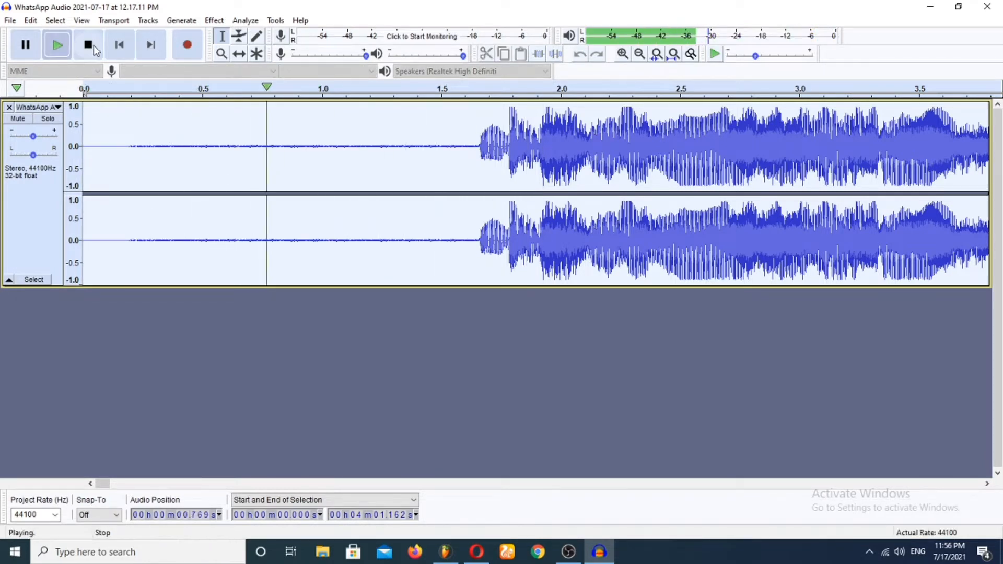
{"action": "left_click", "coordinate": [92, 48]}
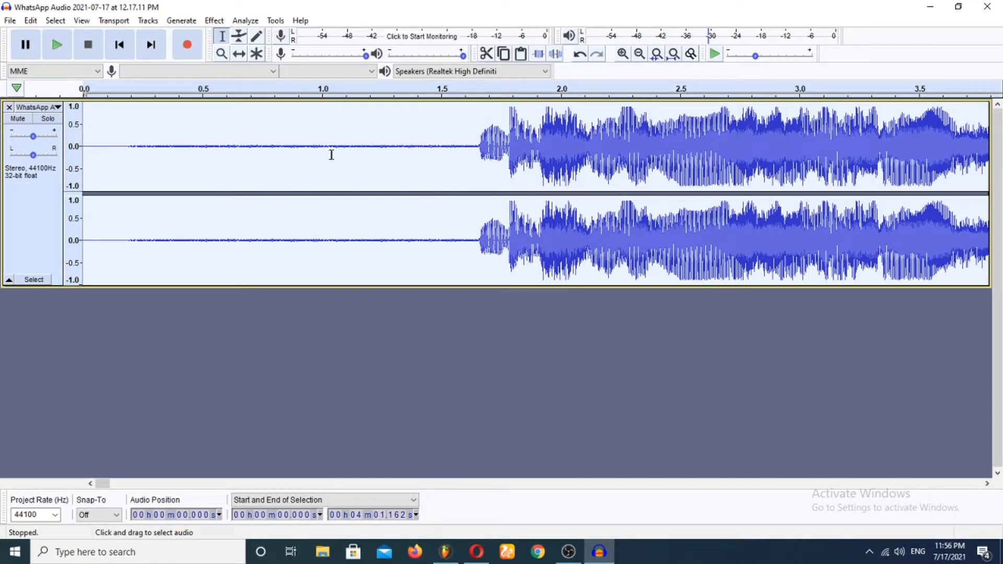
{"action": "left_click", "coordinate": [56, 46]}
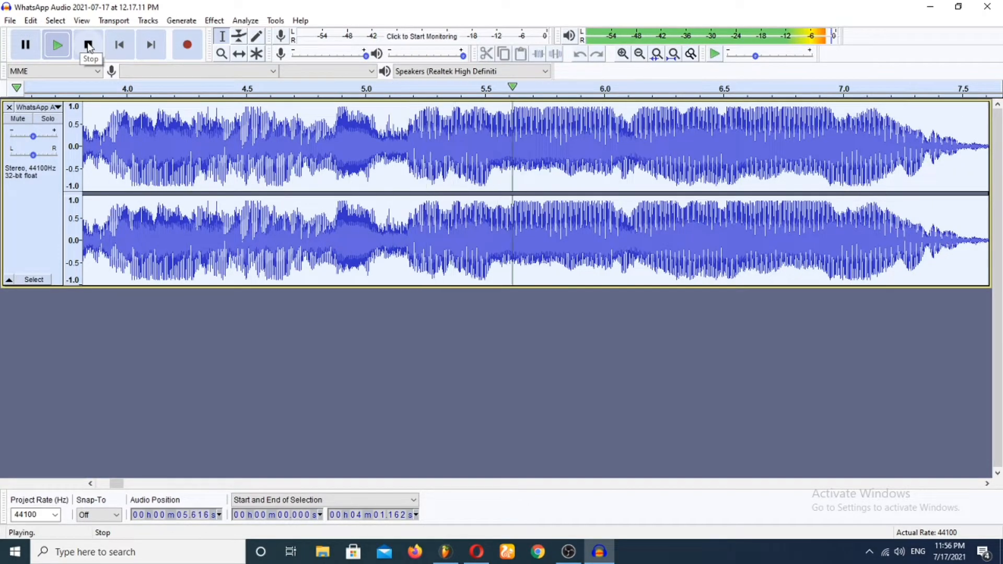
{"action": "left_click", "coordinate": [89, 46]}
{"action": "left_click", "coordinate": [62, 46]}
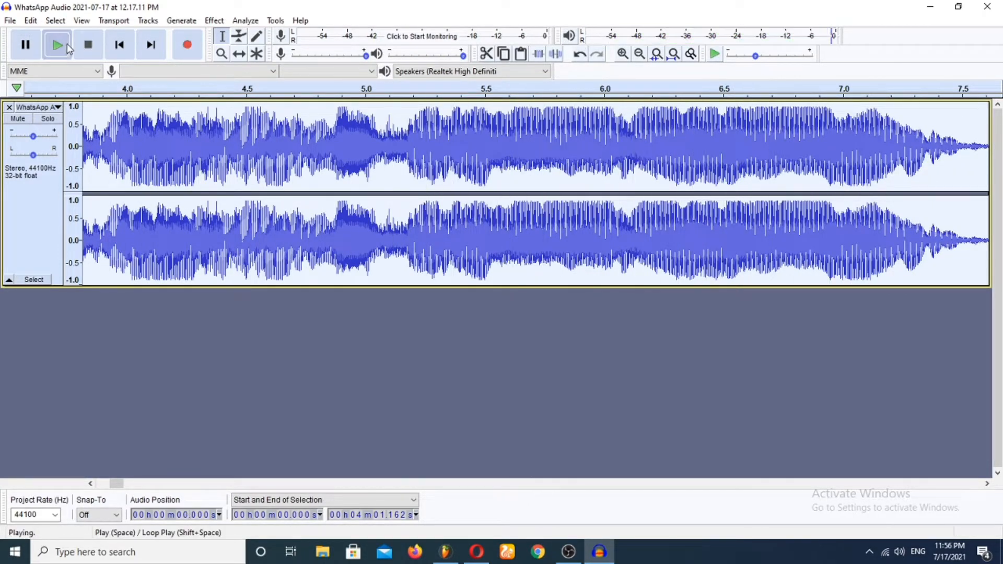
{"action": "left_click", "coordinate": [88, 46]}
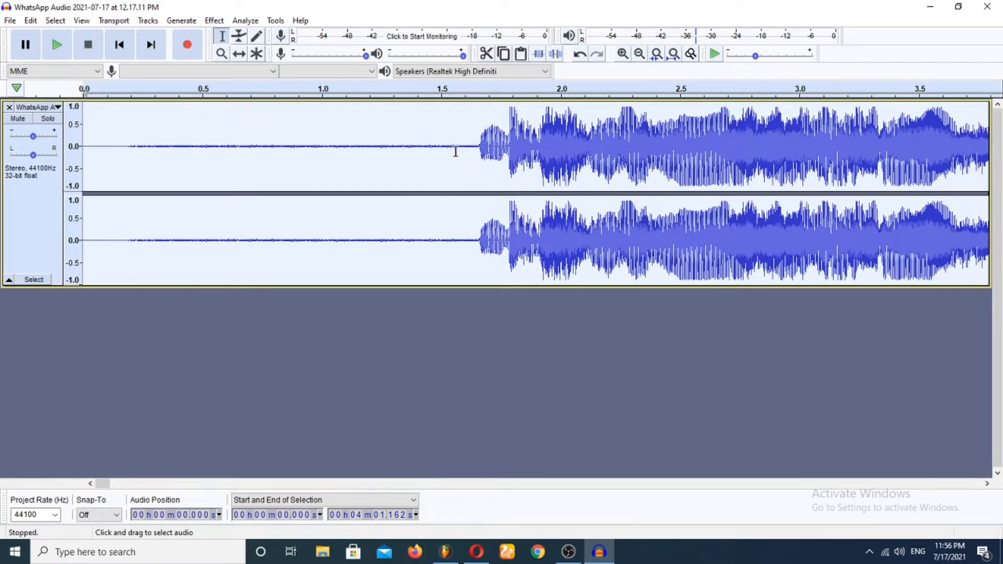
- Capture a noise profile from the voice-free opening between about 0.19 s and 1.56 s
{"action": "left_click_drag", "start_coordinate": [456, 151], "coordinate": [130, 160]}
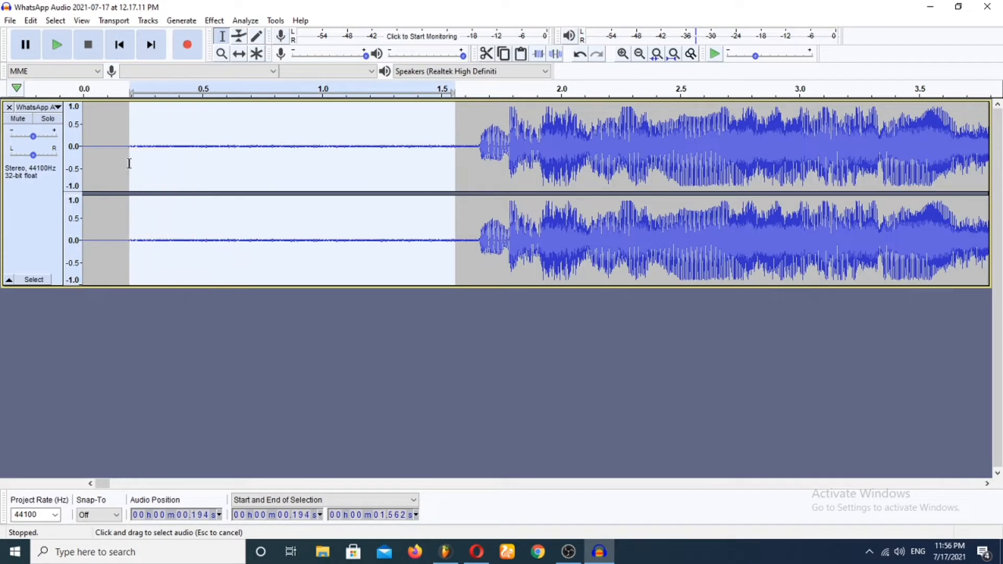
{"action": "left_click", "coordinate": [215, 21]}
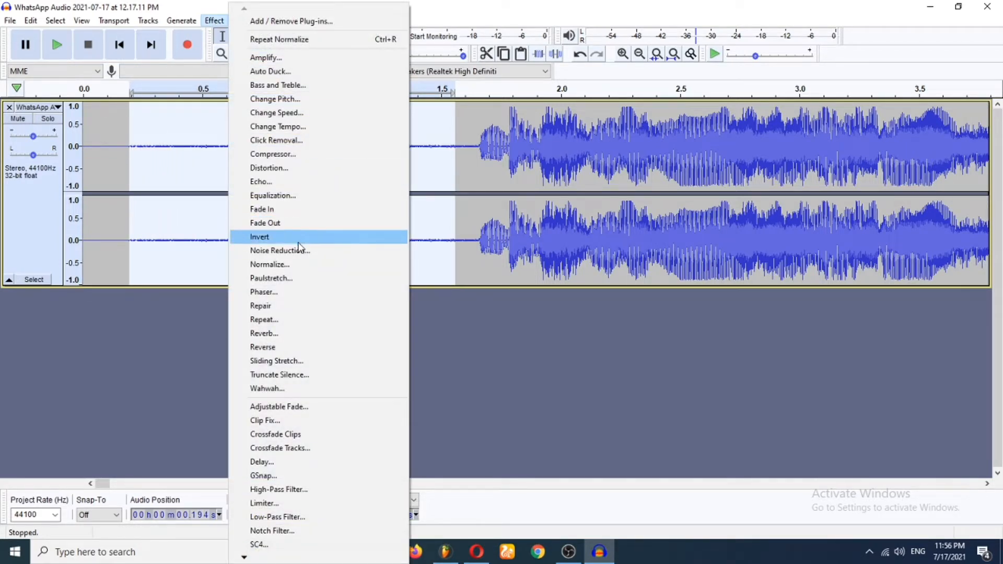
{"action": "left_click", "coordinate": [266, 252]}
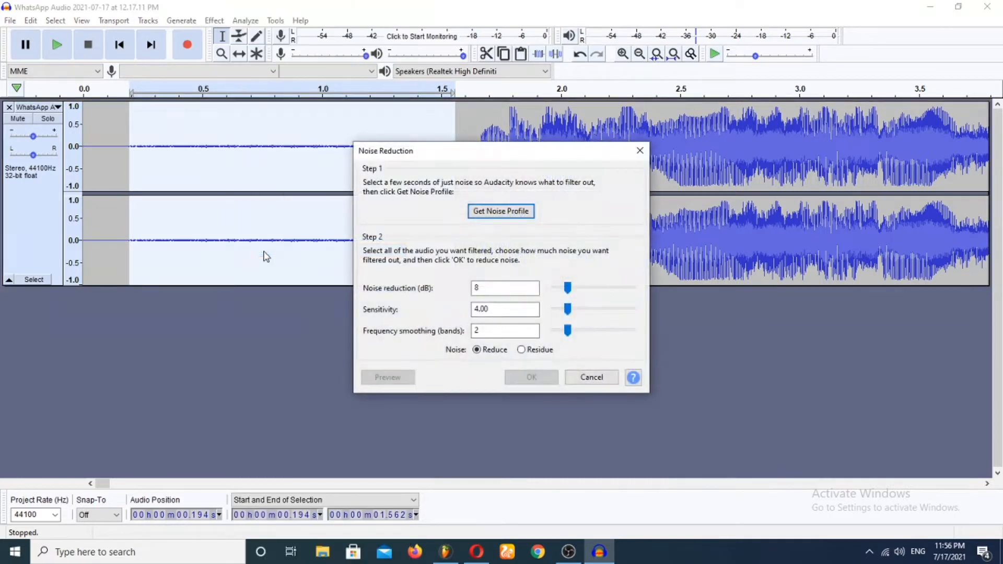
{"action": "left_click", "coordinate": [491, 212]}
- Apply Noise Reduction to the entire track with 8 dB reduction, sensitivity 4.00 and 2 frequency smoothing bands, and play back the opening
{"action": "left_click", "coordinate": [394, 158]}
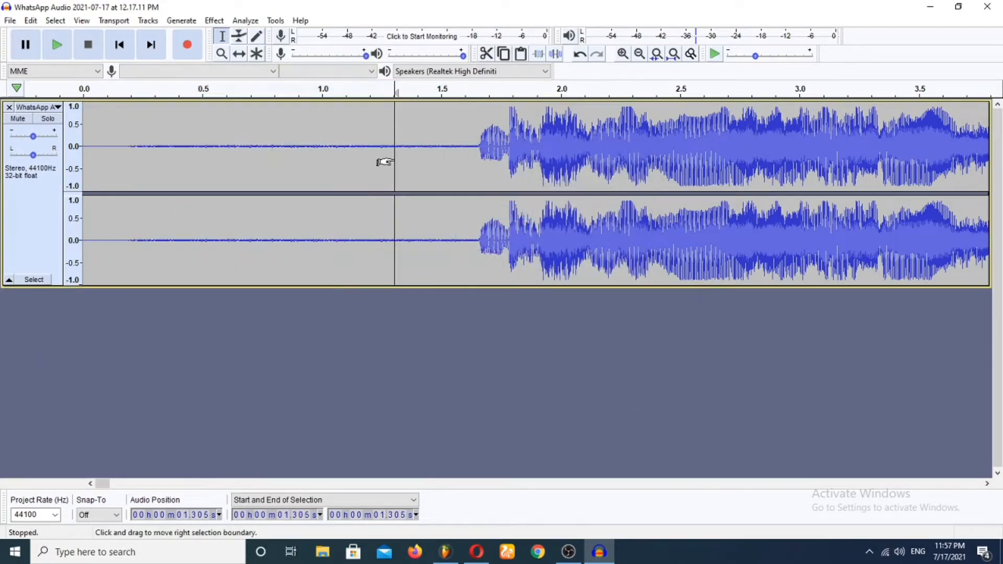
{"action": "key", "text": "ctrl+a"}
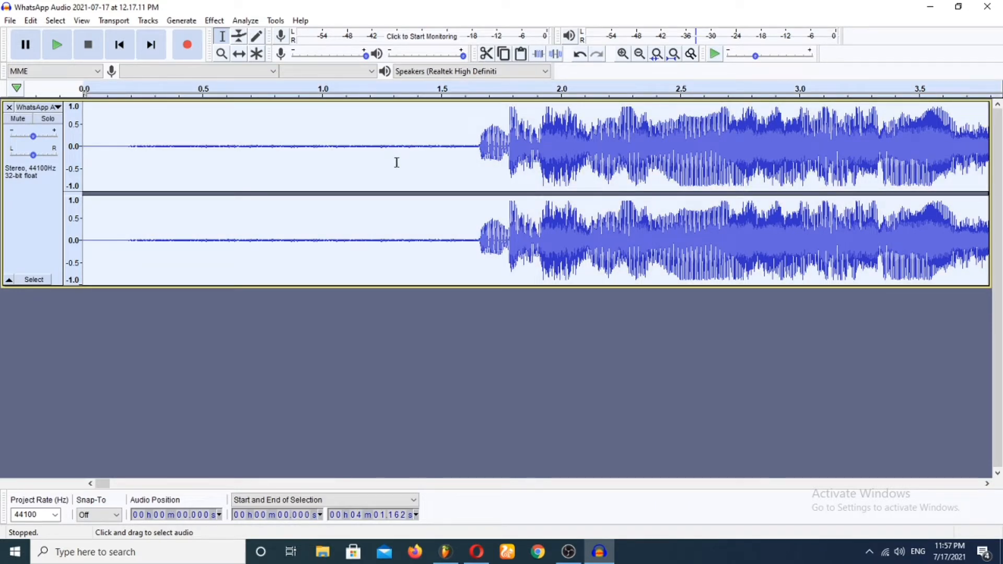
{"action": "left_click", "coordinate": [214, 22]}
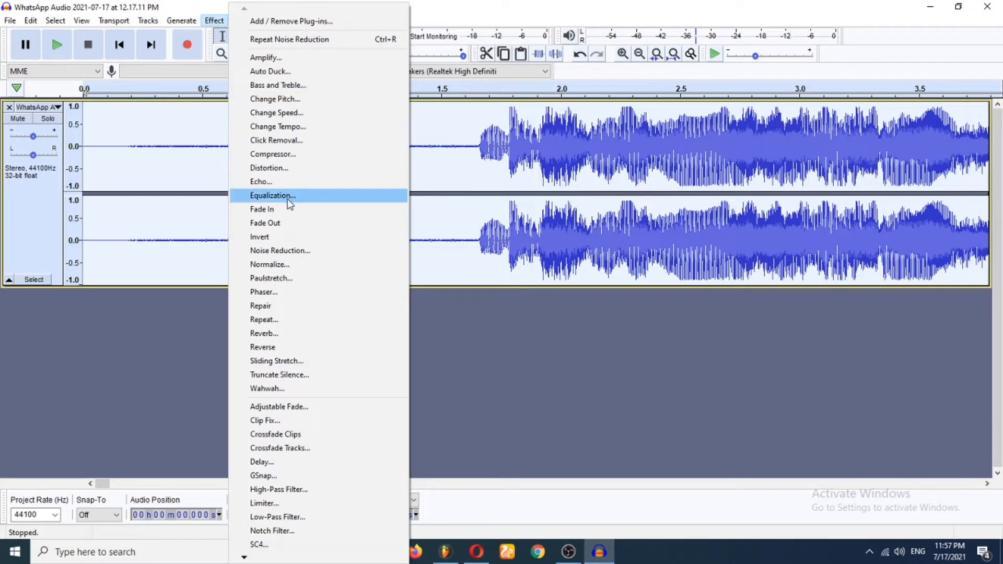
{"action": "left_click", "coordinate": [291, 251]}
{"action": "left_click", "coordinate": [532, 378]}
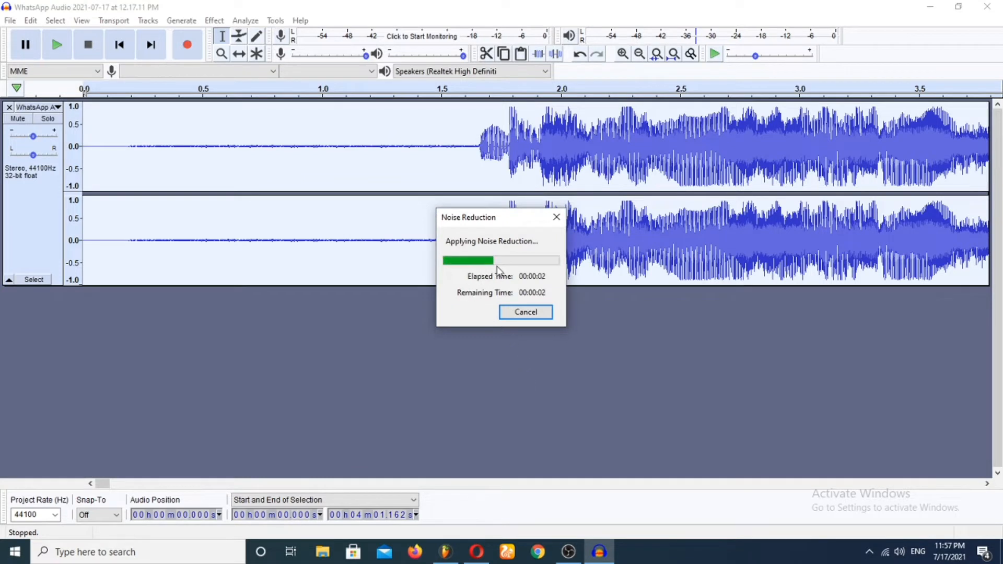
{"action": "left_click", "coordinate": [63, 51]}
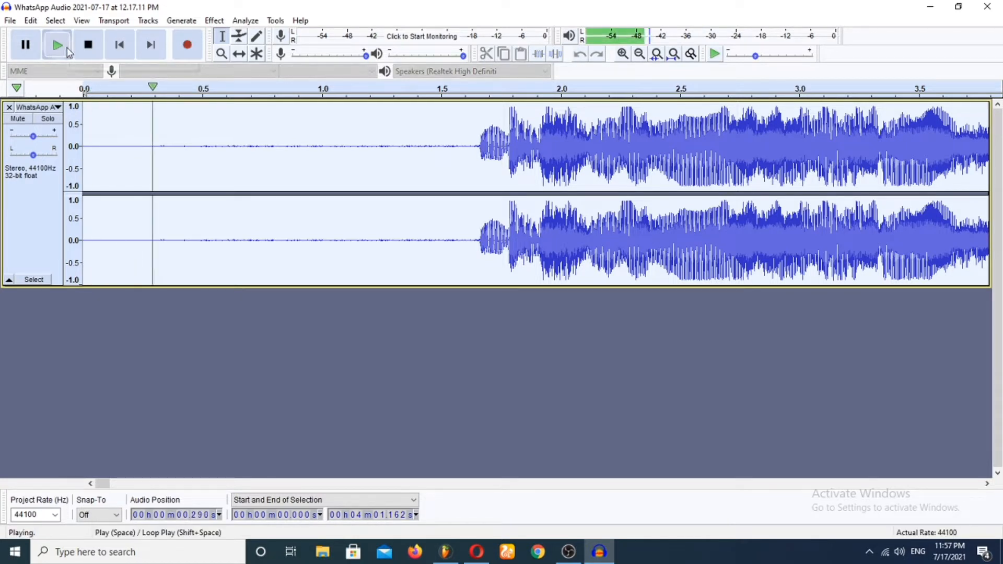
{"action": "left_click", "coordinate": [88, 45]}
{"action": "left_click", "coordinate": [58, 45]}
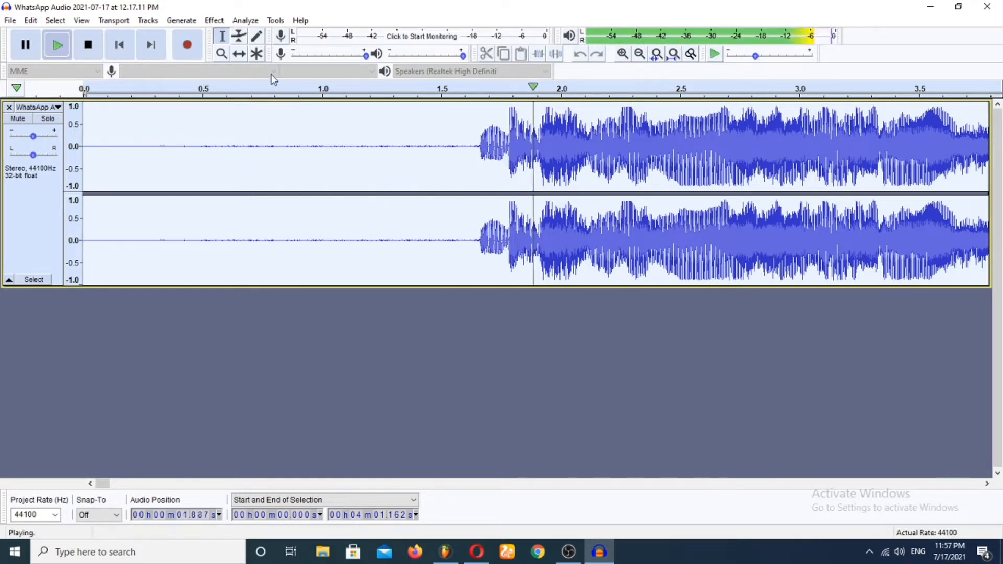
{"action": "left_click", "coordinate": [88, 45]}
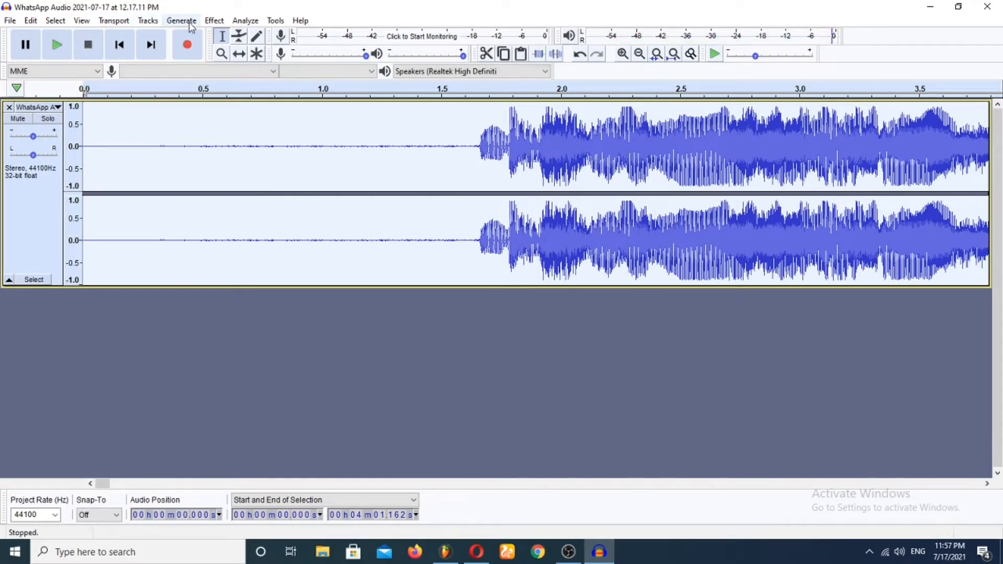
- Repeat the Noise Reduction effect on the entire track and play back its first few seconds
{"action": "left_click", "coordinate": [214, 21]}
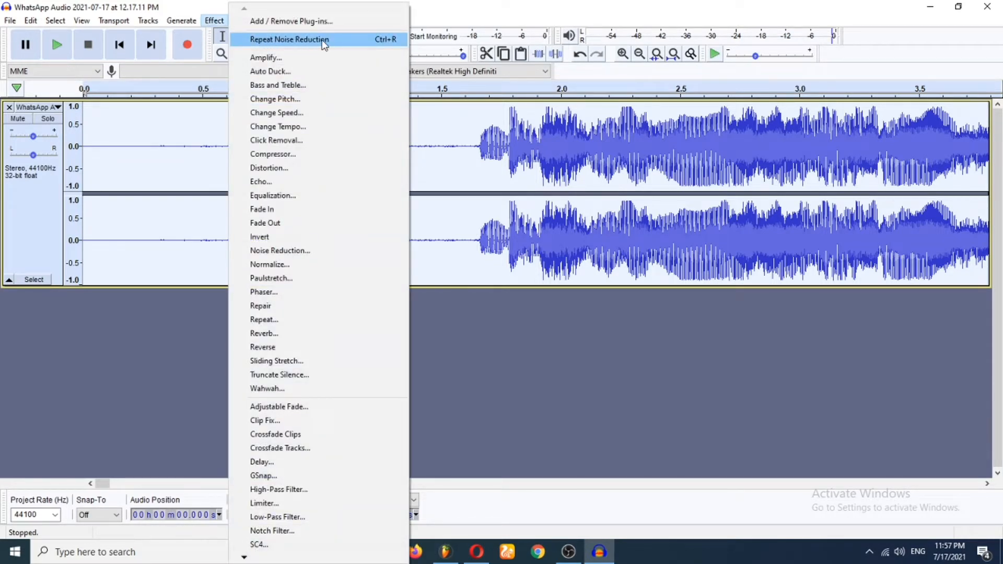
{"action": "left_click", "coordinate": [324, 41]}
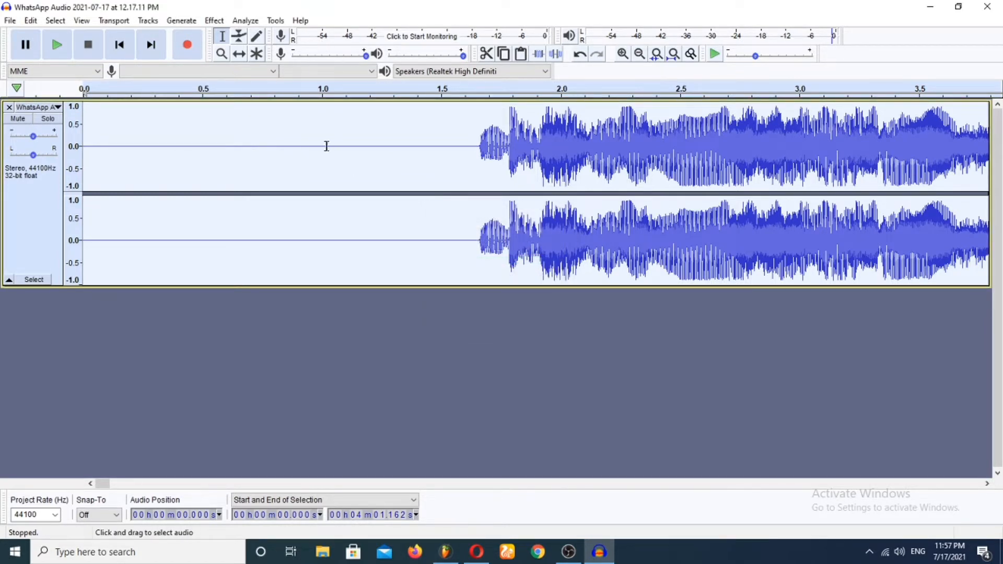
{"action": "left_click", "coordinate": [57, 49]}
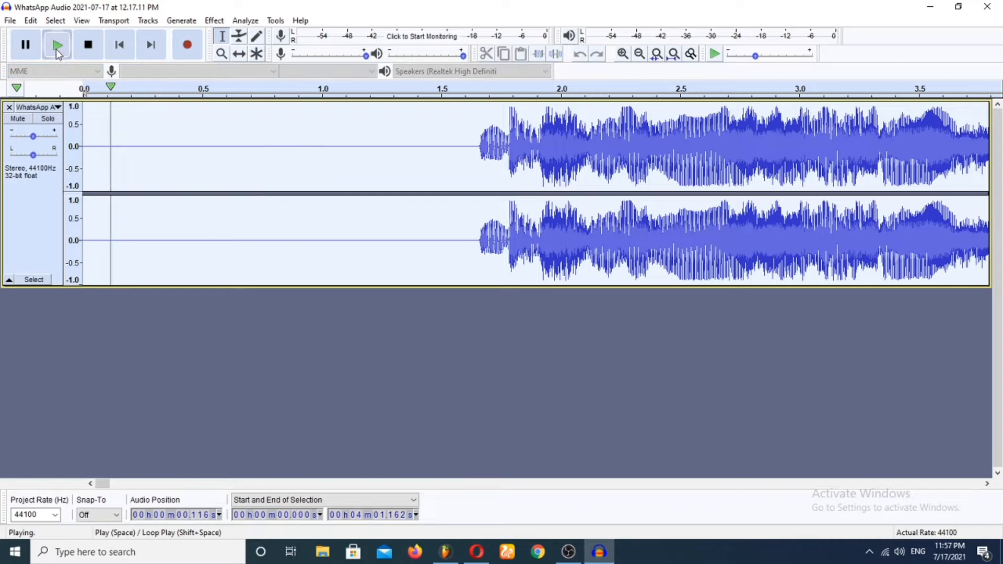
{"action": "left_click", "coordinate": [89, 48]}
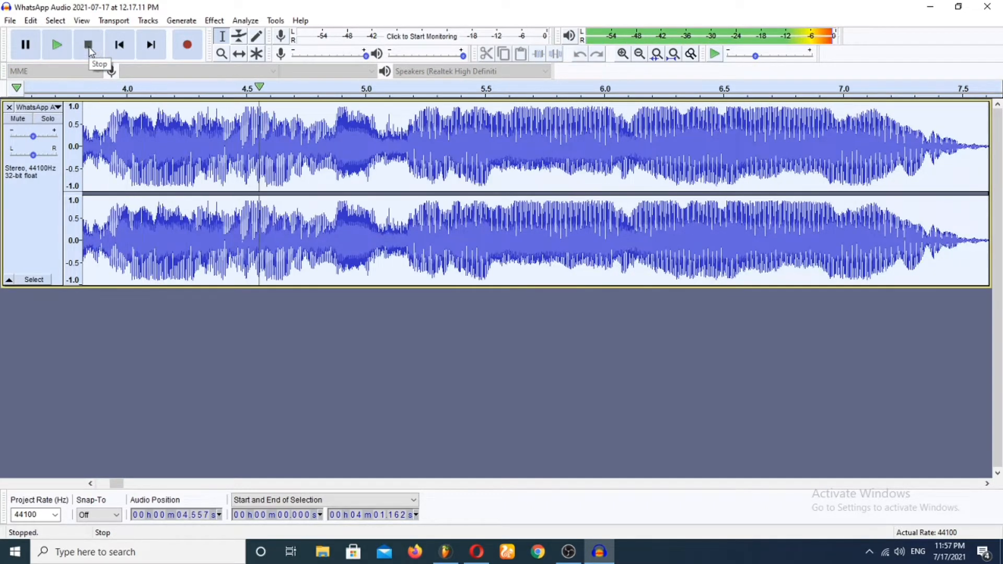
- Run a third Noise Reduction pass on the entire track with the same settings and listen to the opening
{"action": "left_click", "coordinate": [213, 21]}
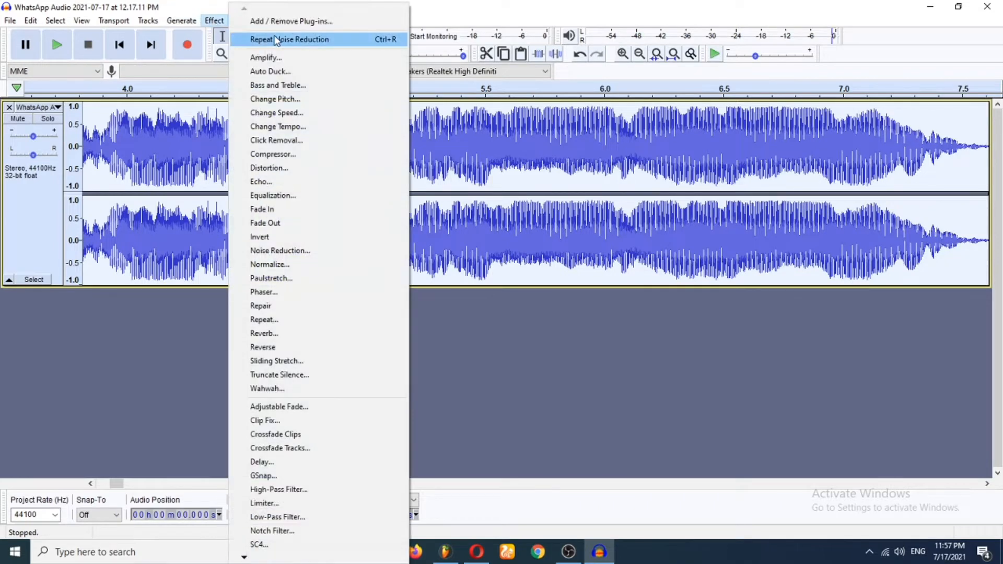
{"action": "left_click", "coordinate": [301, 44]}
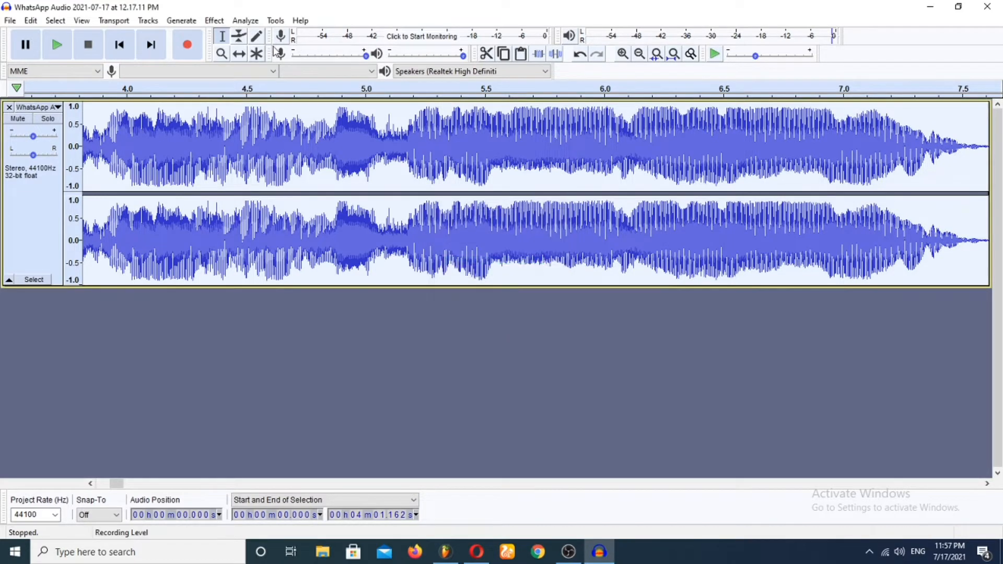
{"action": "left_click", "coordinate": [56, 45]}
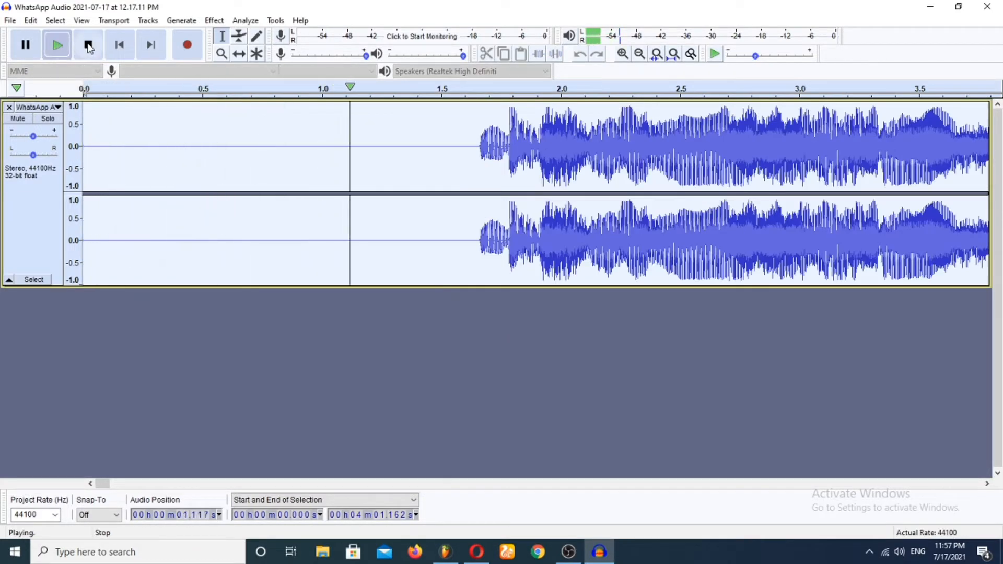
{"action": "left_click", "coordinate": [89, 46]}
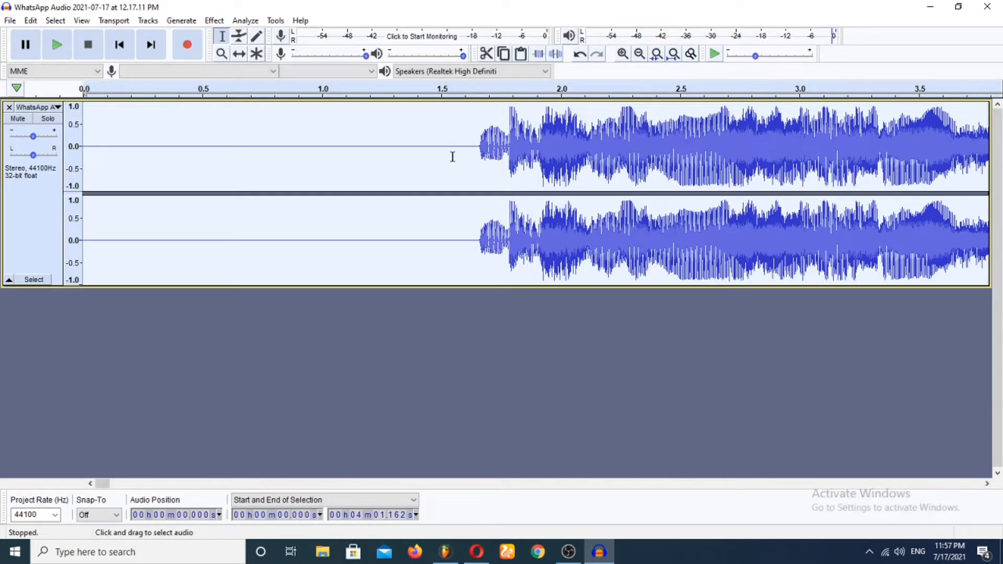
- Delete the silent first 1.55 s or so of the track and play back the new start
{"action": "left_click_drag", "start_coordinate": [453, 157], "coordinate": [65, 157]}
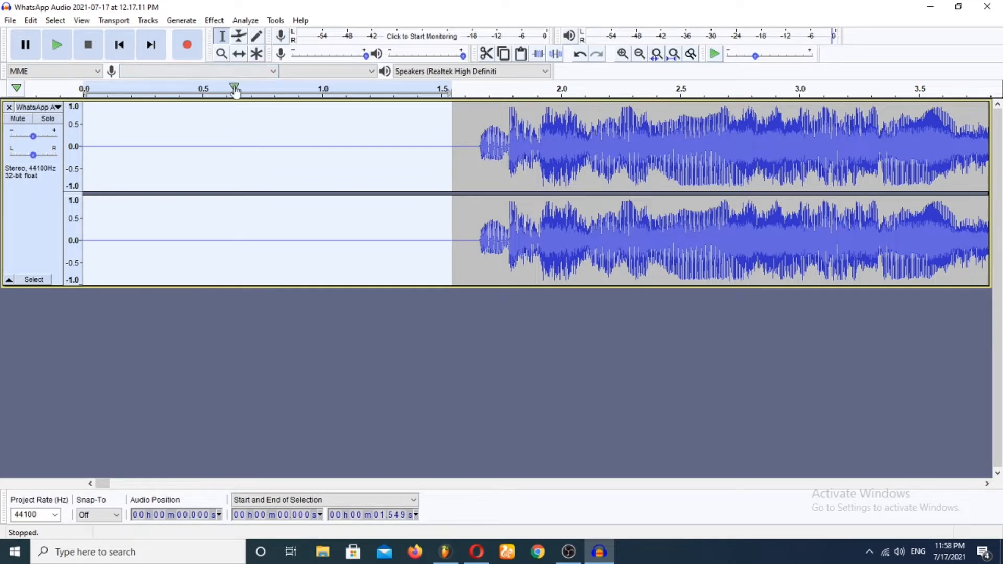
{"action": "key", "text": "Delete"}
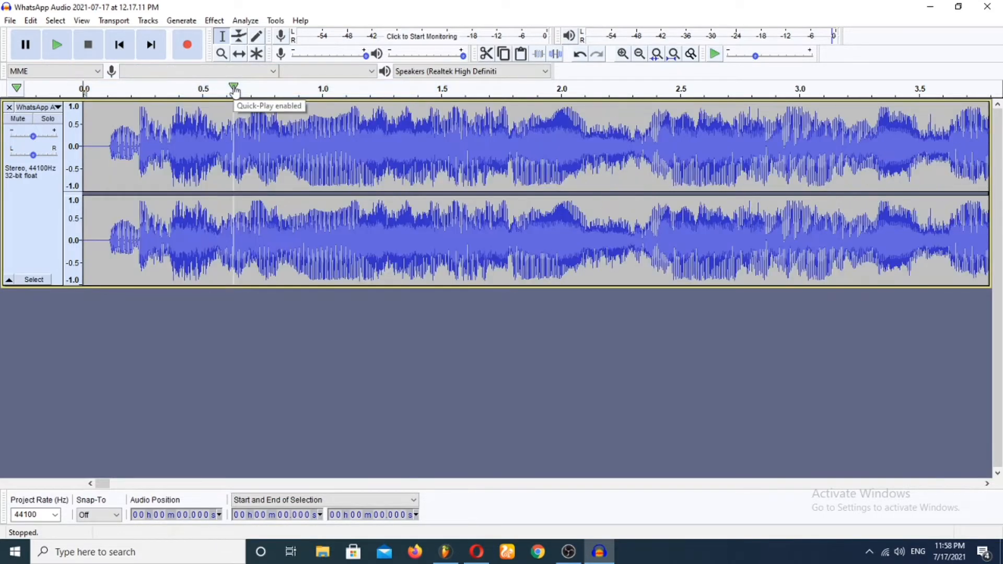
{"action": "left_click", "coordinate": [65, 47]}
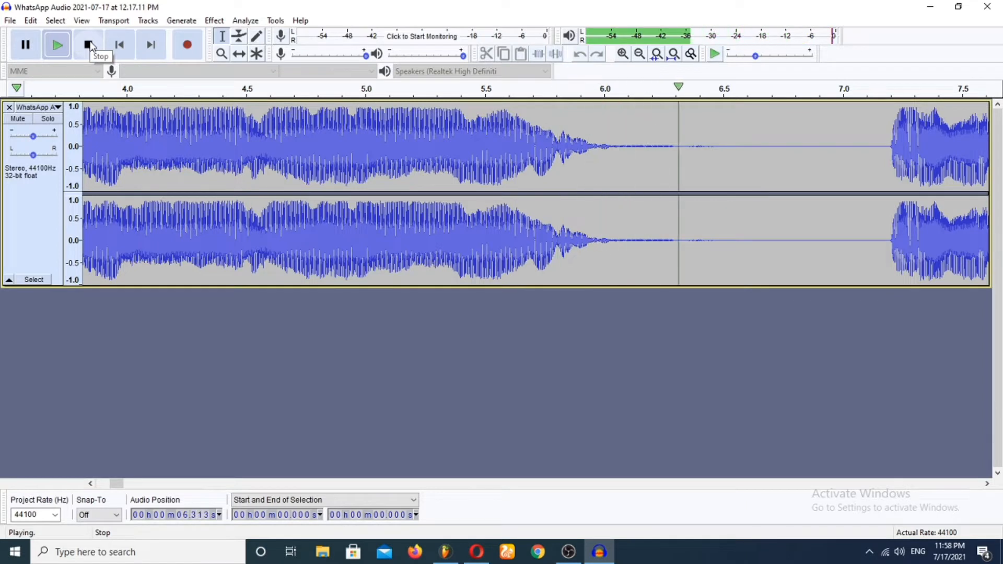
{"action": "left_click", "coordinate": [89, 45]}
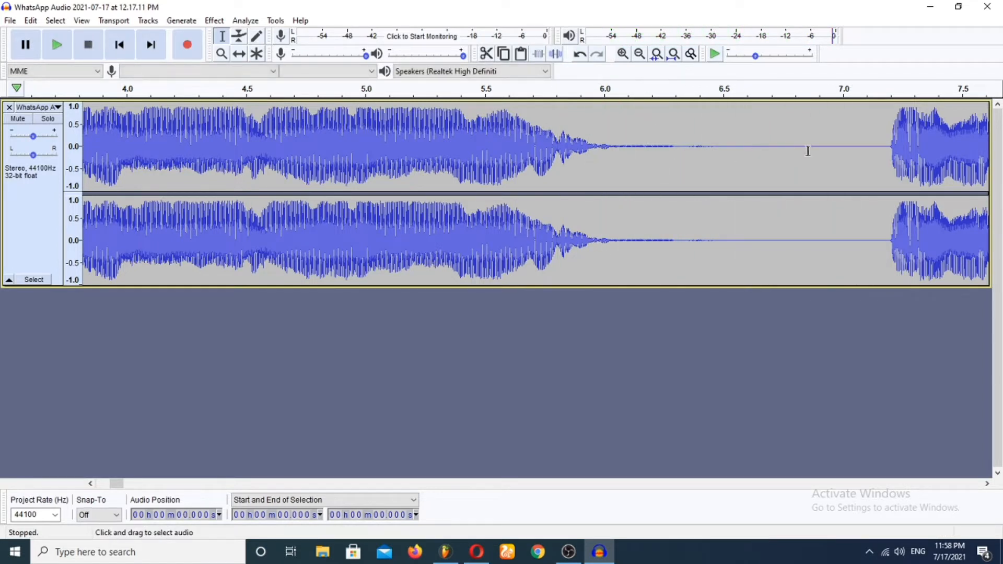
- Capture a Noise Reduction noise profile from the silent gap at about 6.72 to 7.07 s
{"action": "left_click_drag", "start_coordinate": [857, 153], "coordinate": [777, 154]}
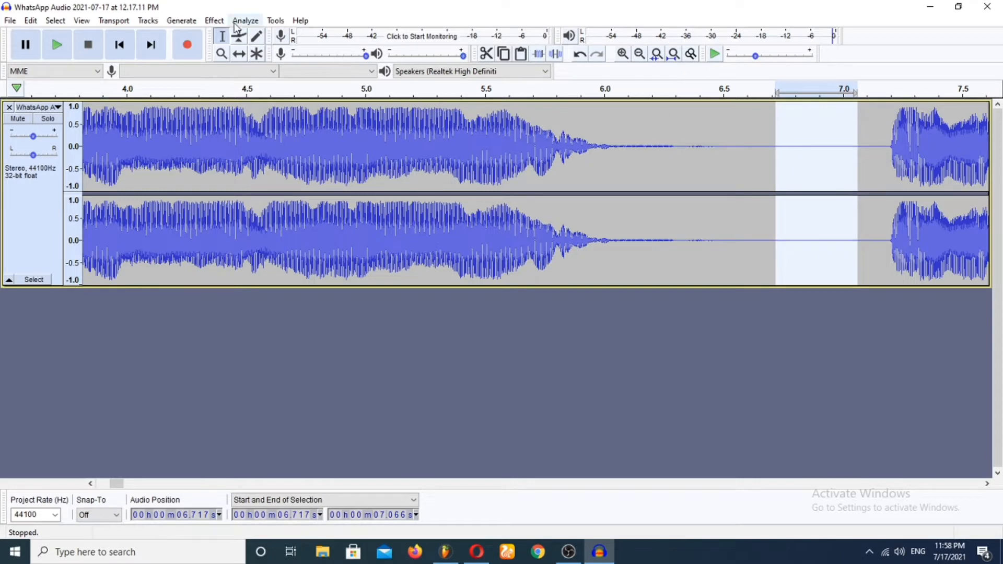
{"action": "left_click", "coordinate": [215, 22]}
{"action": "left_click", "coordinate": [406, 248]}
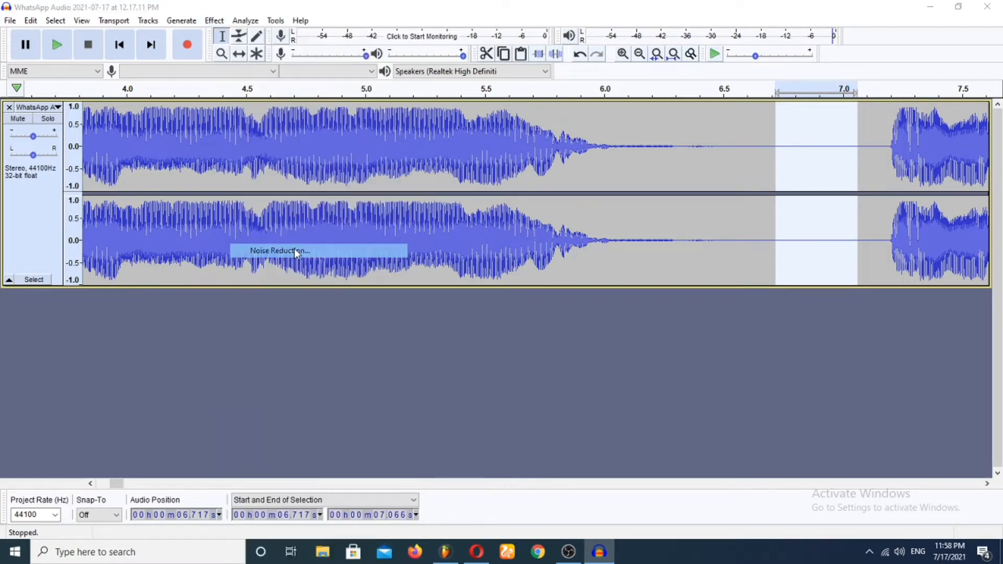
{"action": "left_click", "coordinate": [495, 214]}
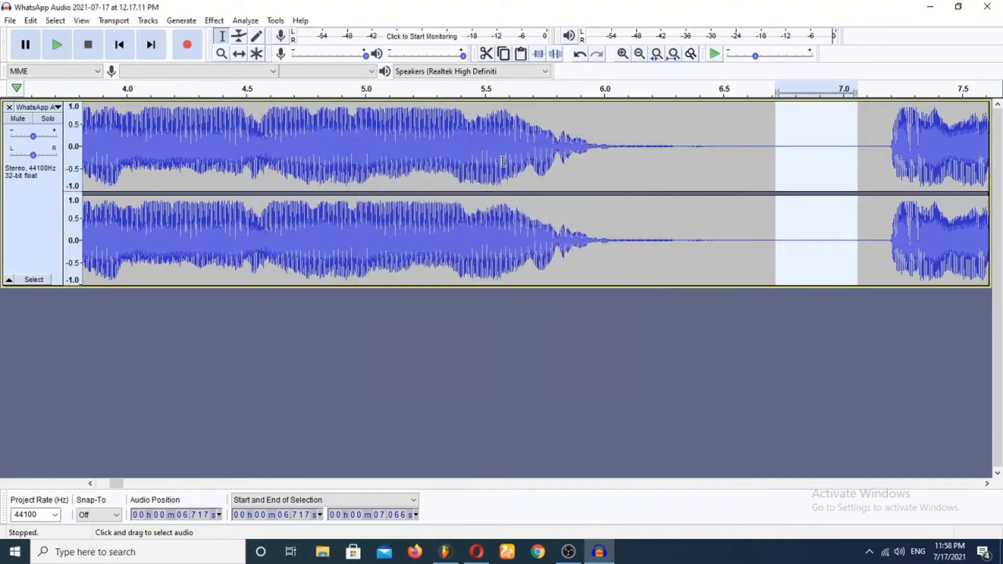
- Apply Noise Reduction to the entire track with 8 dB reduction, sensitivity 4.00 and 2 smoothing bands, and listen from about 4.7 s
{"action": "key", "text": "ctrl+a"}
{"action": "left_click", "coordinate": [204, 21]}
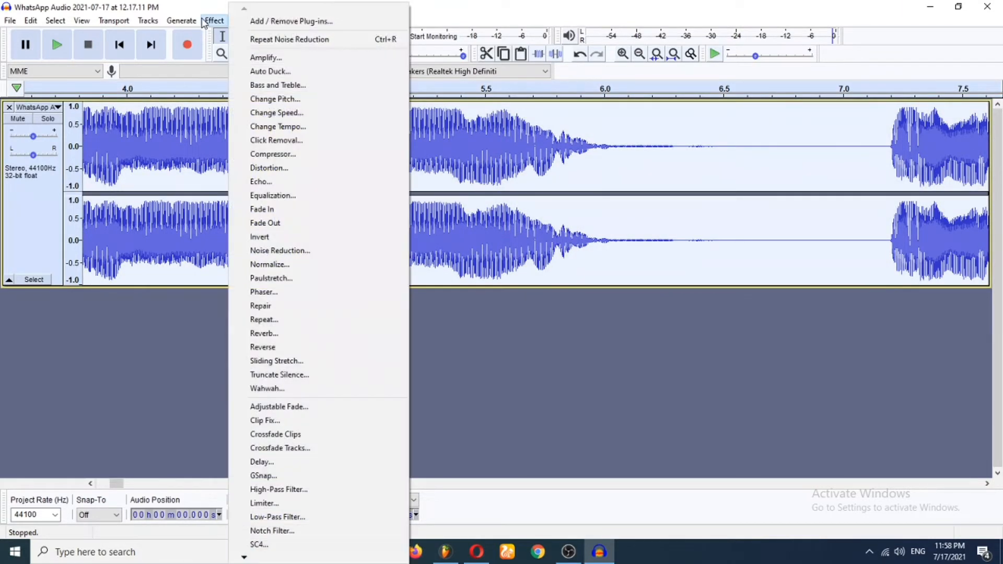
{"action": "left_click", "coordinate": [312, 251]}
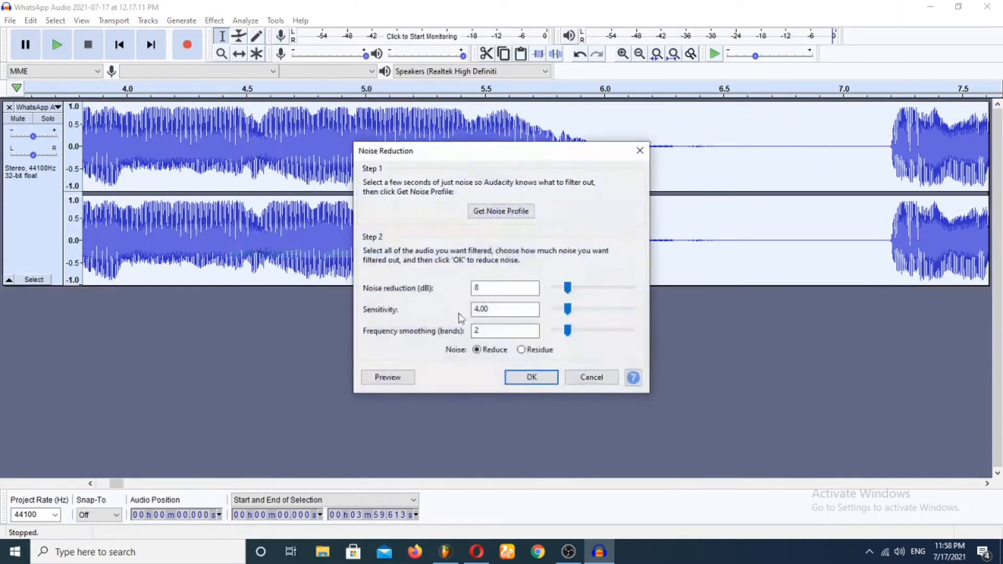
{"action": "left_click", "coordinate": [539, 384]}
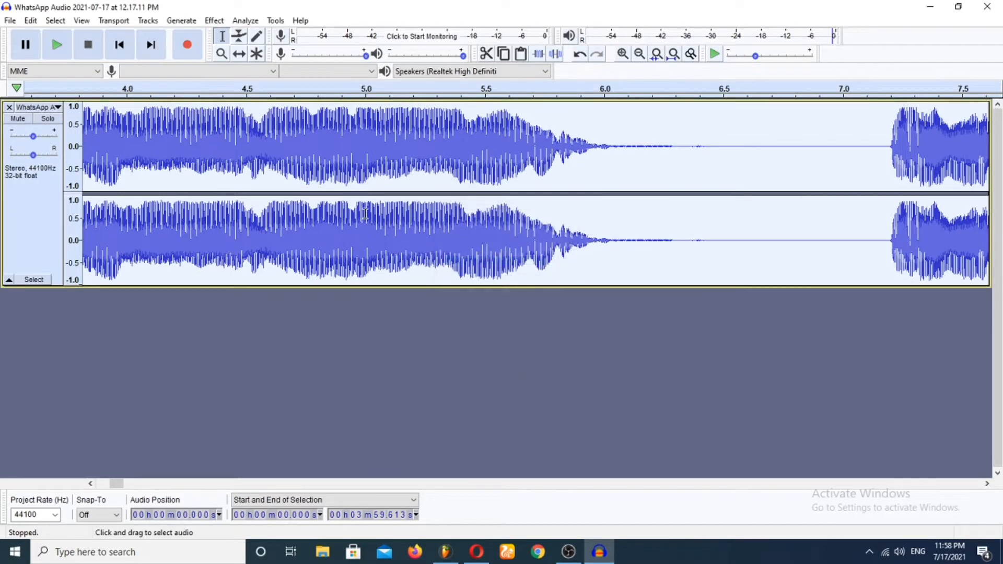
{"action": "left_click", "coordinate": [286, 85]}
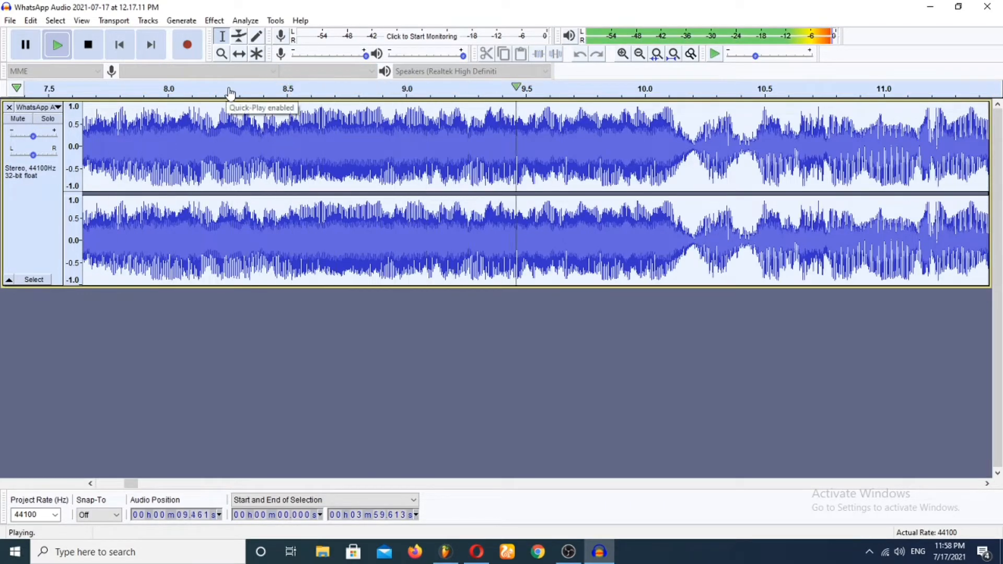
{"action": "left_click", "coordinate": [89, 45]}
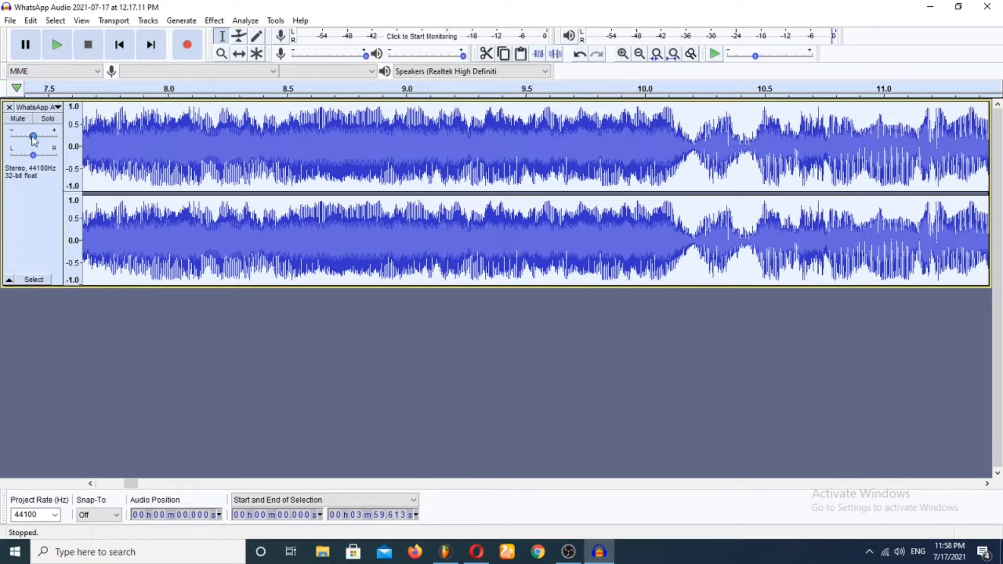
- Lower the track's gain slightly below its centre setting while listening to the playback
{"action": "left_click", "coordinate": [57, 44]}
{"action": "left_click_drag", "start_coordinate": [31, 138], "coordinate": [30, 137]}
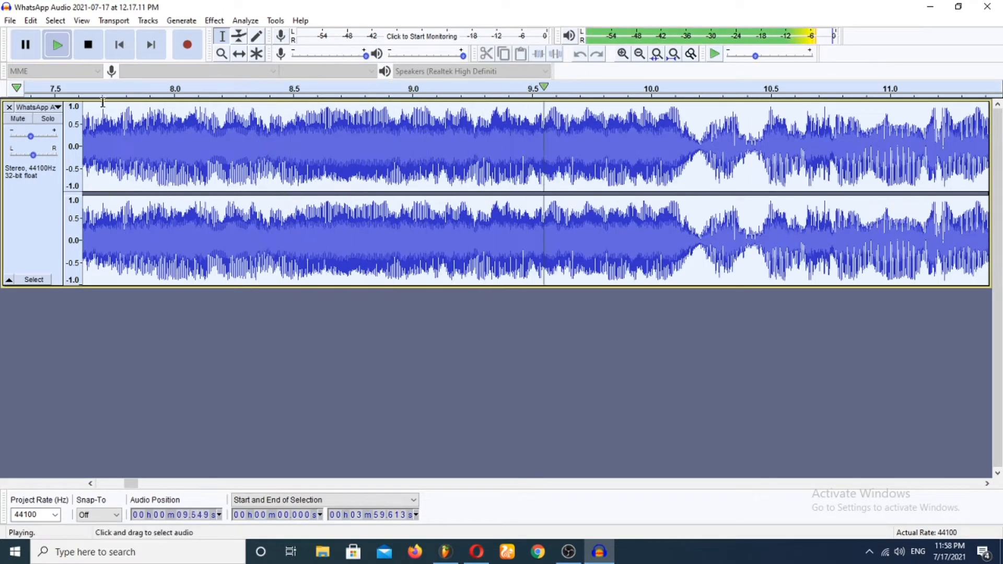
{"action": "left_click_drag", "start_coordinate": [31, 137], "coordinate": [33, 140]}
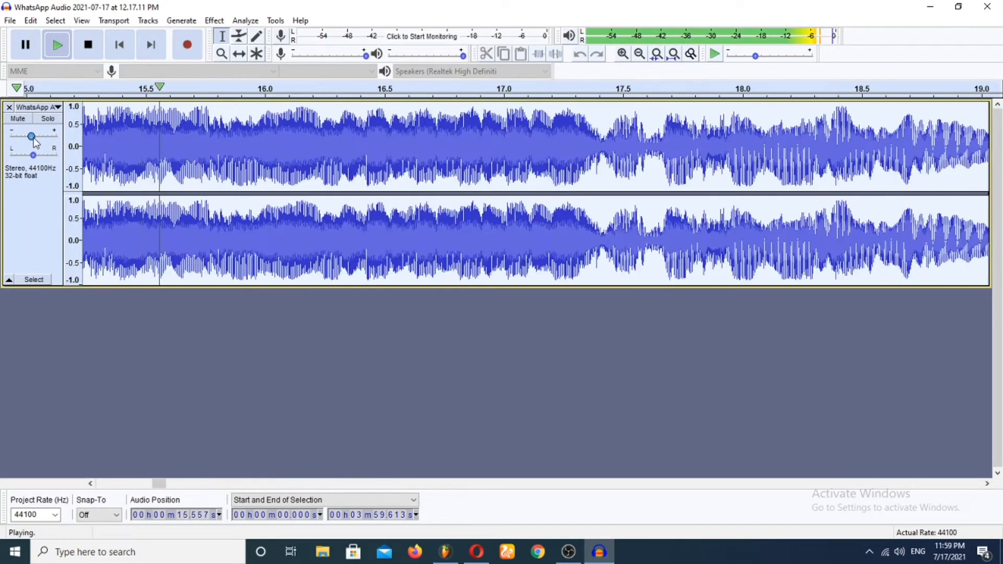
{"action": "left_click_drag", "start_coordinate": [33, 140], "coordinate": [32, 141]}
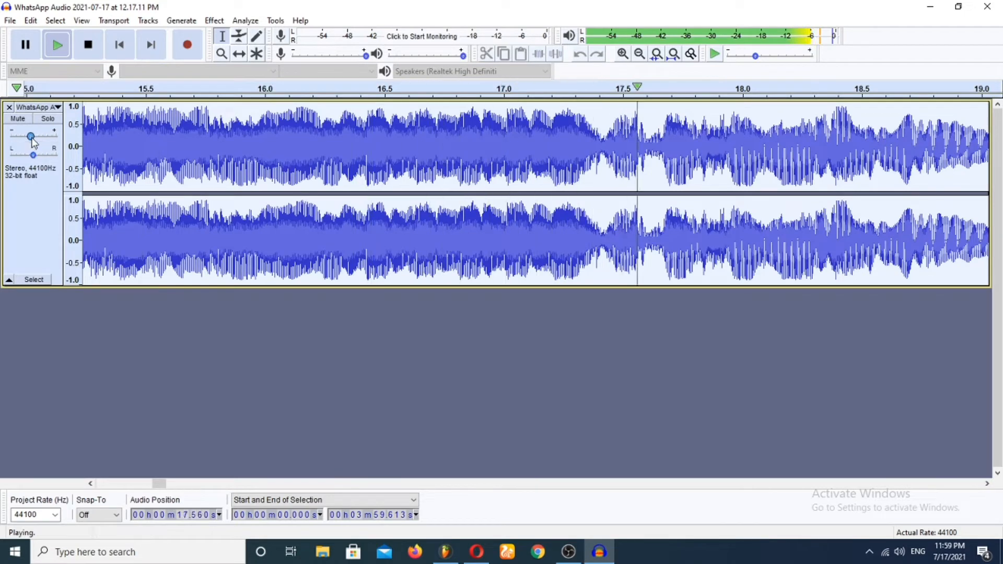
{"action": "left_click", "coordinate": [88, 45]}
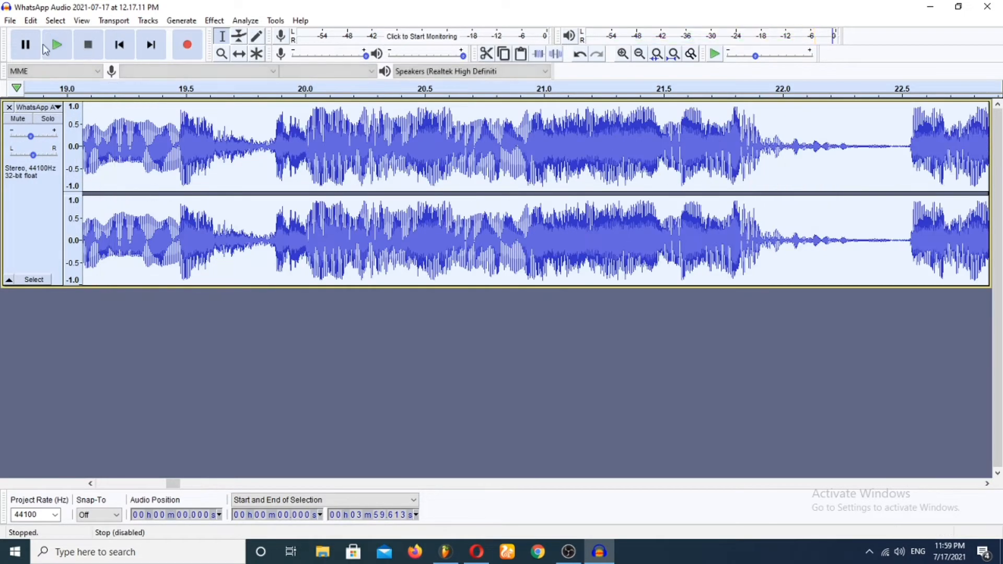
- Export the audio as an MP3 named SURAH QAYAMAH at Standard, 170-210 kbps quality, leaving the metadata tags empty
{"action": "left_click", "coordinate": [10, 21]}
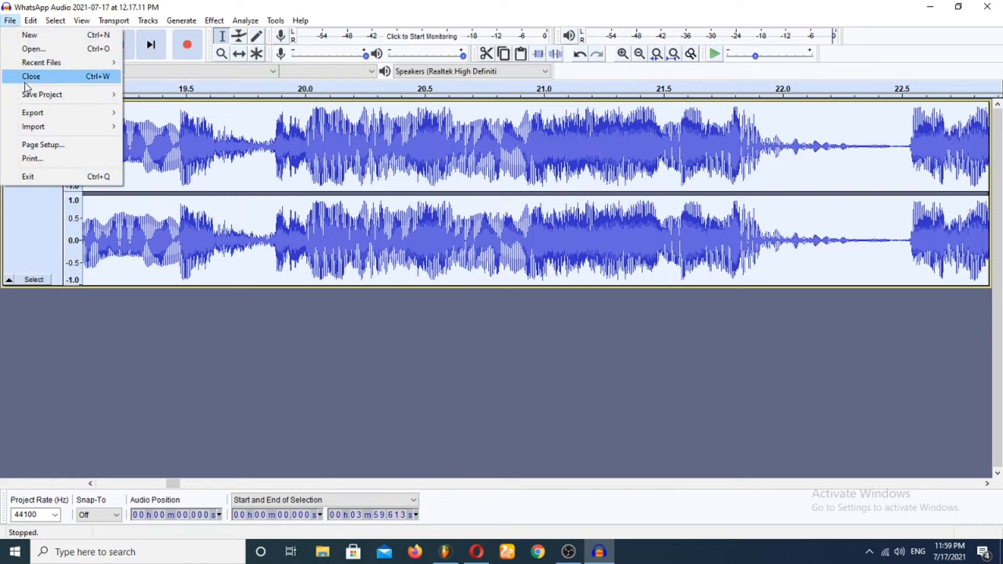
{"action": "mouse_move", "coordinate": [95, 116]}
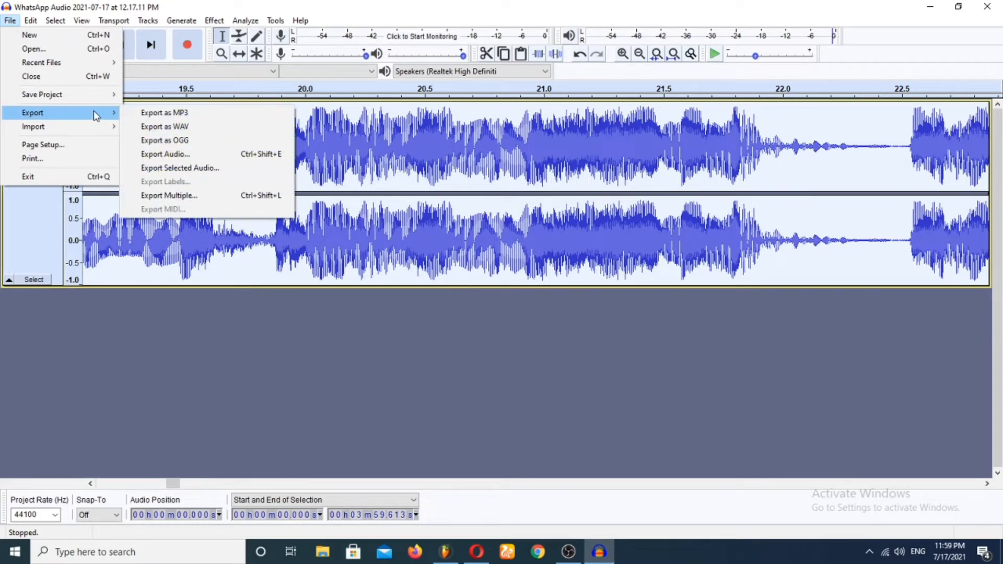
{"action": "left_click", "coordinate": [187, 115]}
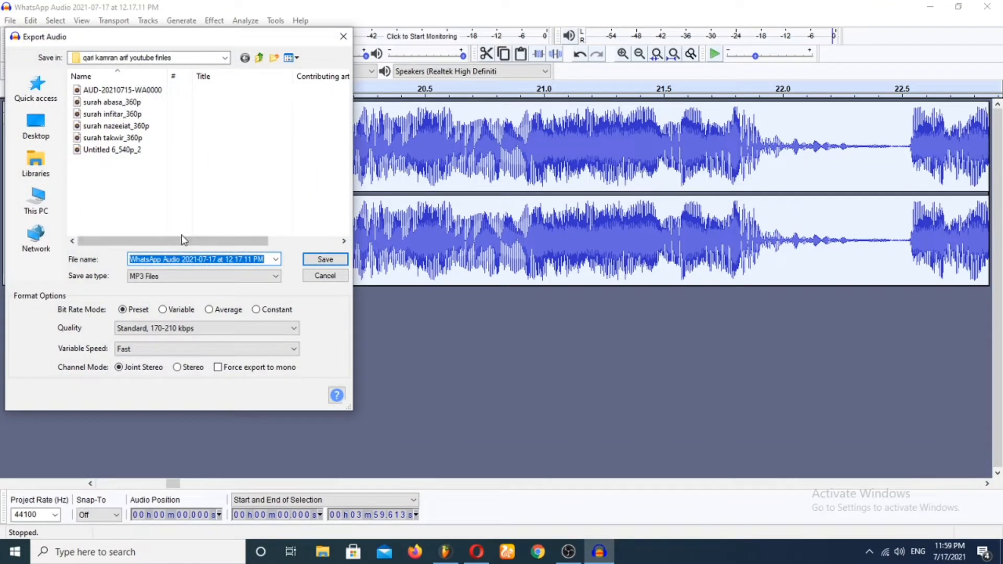
{"action": "type", "text": "SURAH QAYAMAH"}
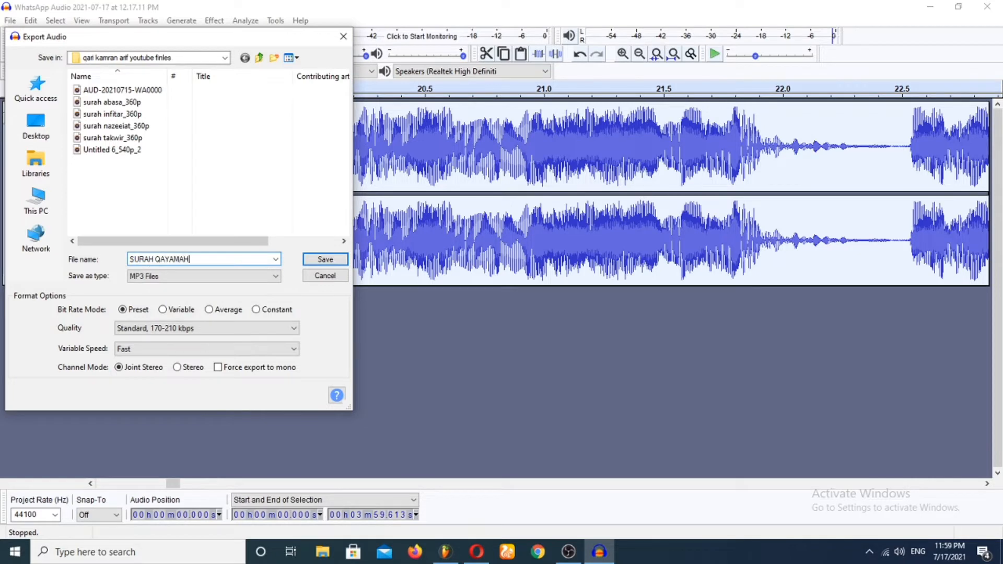
{"action": "key", "text": "Return"}
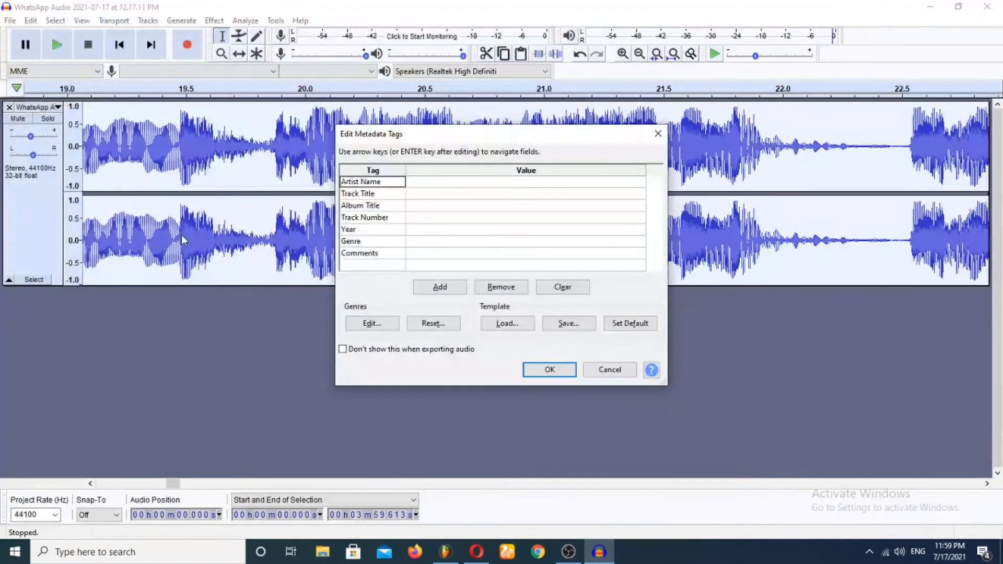
{"action": "key", "text": "Return"}
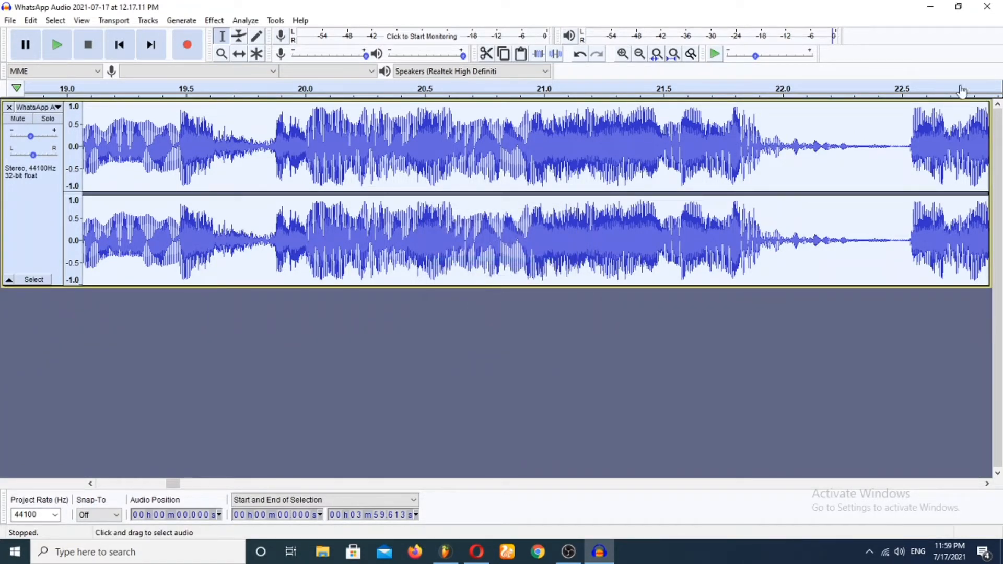
- Switch to FL Studio and place the exported SURAH QAYAMAH file from the desktop folder at the start of playlist Track 1
{"action": "left_click", "coordinate": [930, 7]}
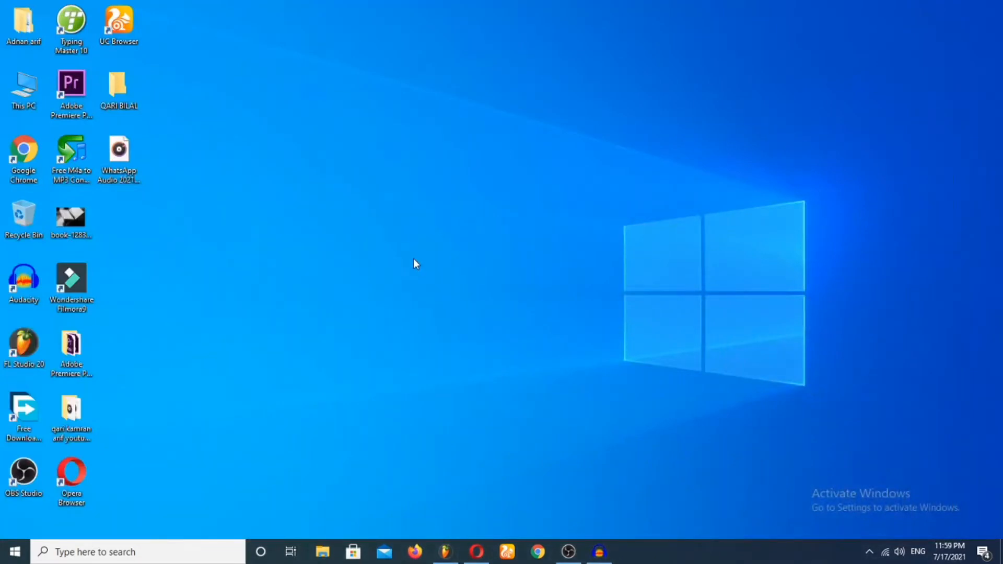
{"action": "double_click", "coordinate": [72, 413]}
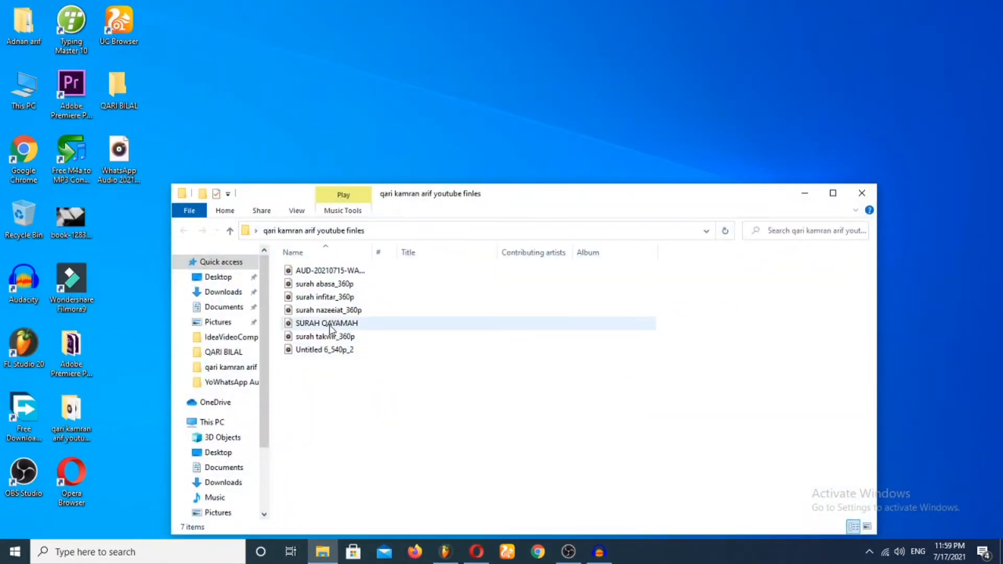
{"action": "left_click_drag", "start_coordinate": [313, 327], "coordinate": [321, 112]}
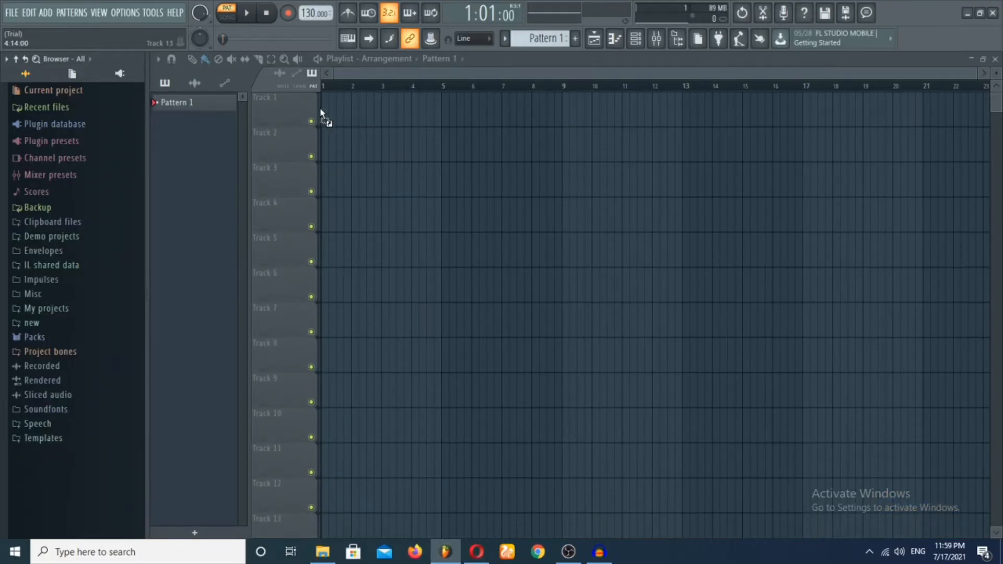
- Add Fruity Reeverb 2 to the first effect slot of the Master mixer track
{"action": "left_click", "coordinate": [657, 43]}
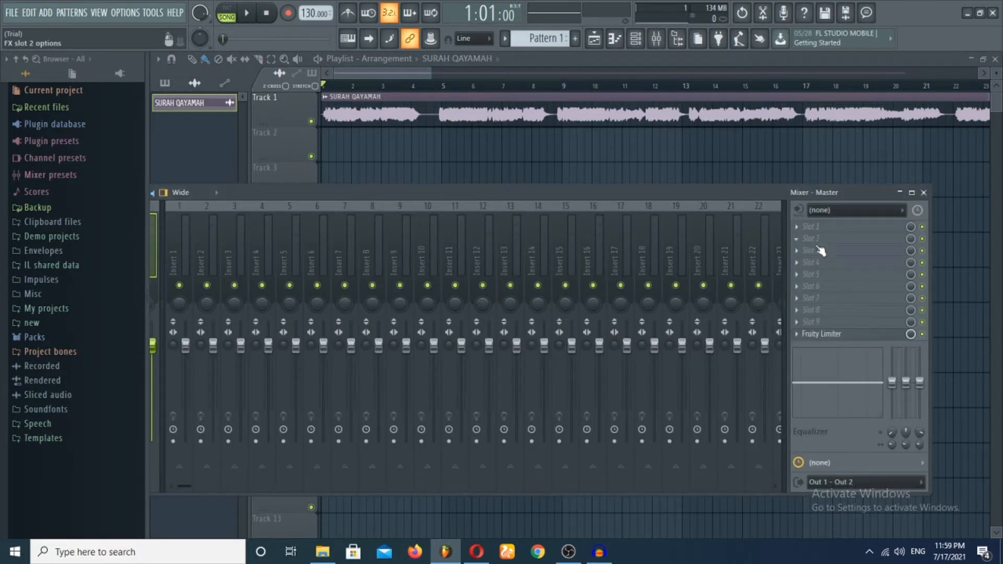
{"action": "left_click", "coordinate": [797, 229]}
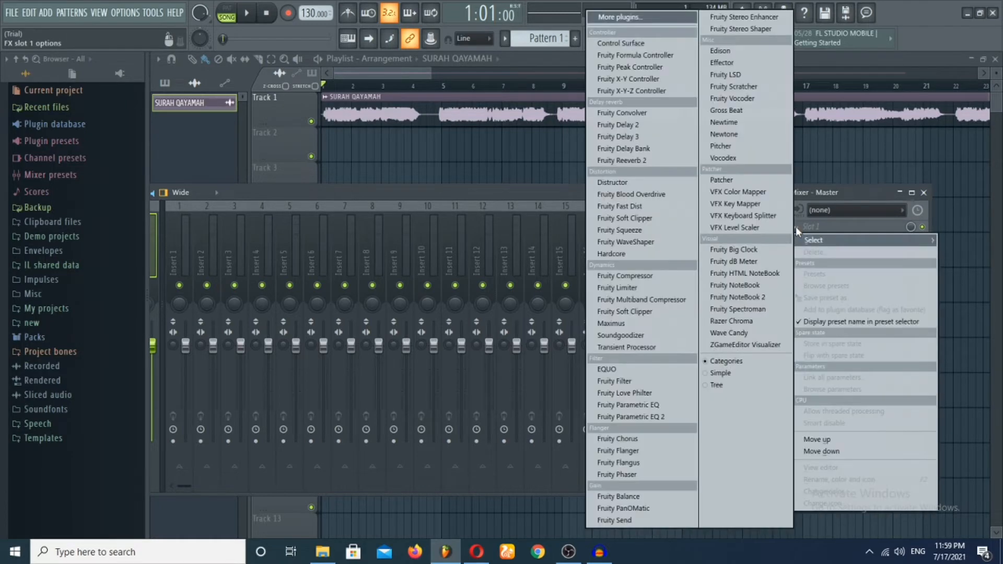
{"action": "left_click", "coordinate": [636, 160]}
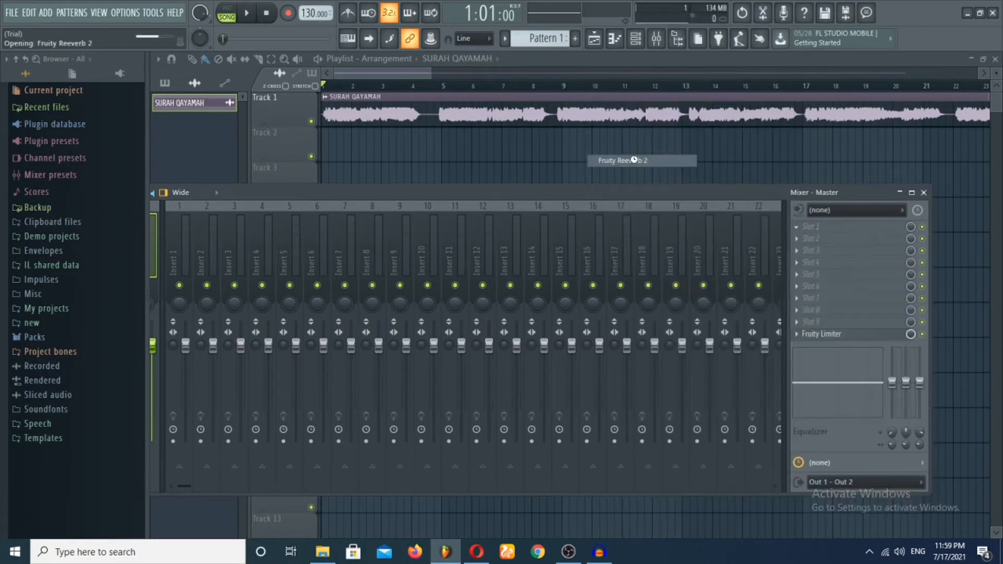
{"action": "left_click_drag", "start_coordinate": [380, 150], "coordinate": [451, 113]}
- Load the Cathedral preset in Fruity Reeverb 2, adjust its decay and set the low cut to 523 Hz
{"action": "left_click", "coordinate": [532, 116]}
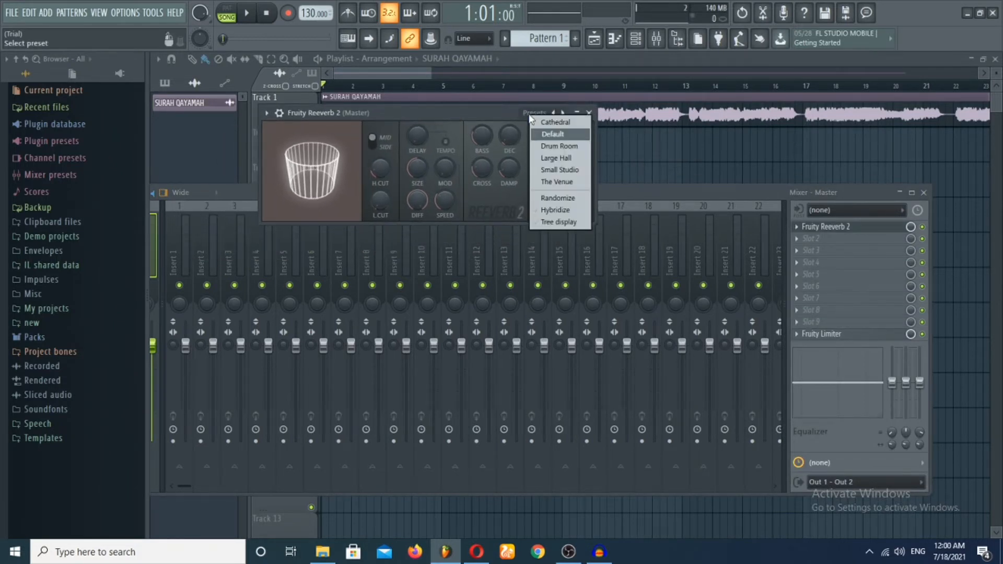
{"action": "left_click", "coordinate": [545, 120]}
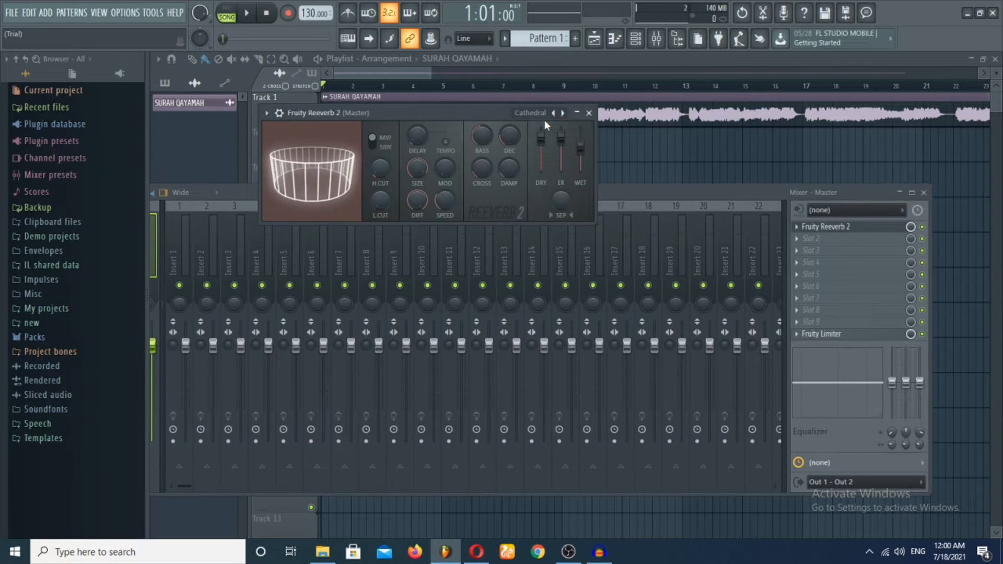
{"action": "left_click_drag", "start_coordinate": [508, 136], "coordinate": [508, 147]}
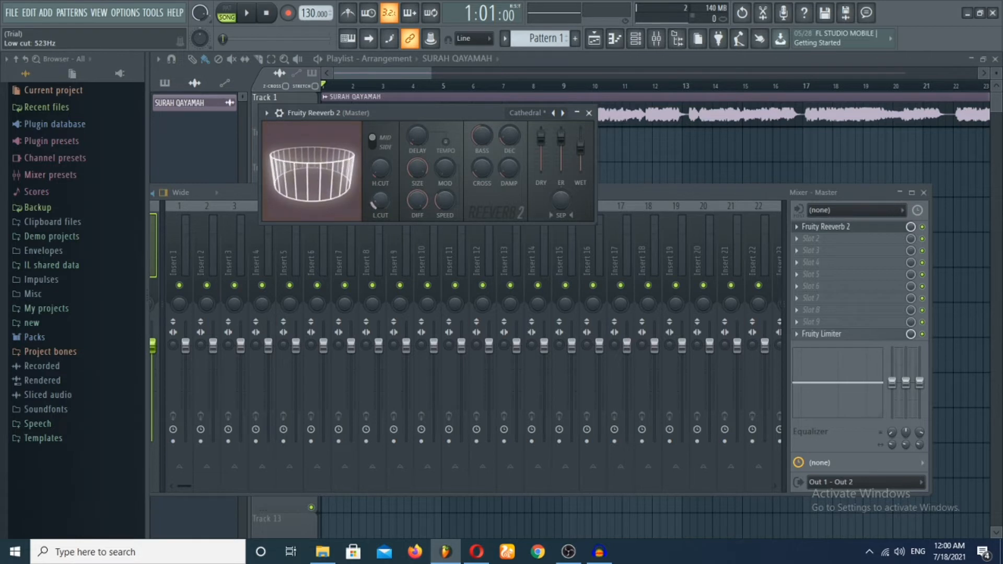
- Add Maximus to the Master track's second effect slot with the De-esser split-band preset and close its window
{"action": "left_click", "coordinate": [796, 239]}
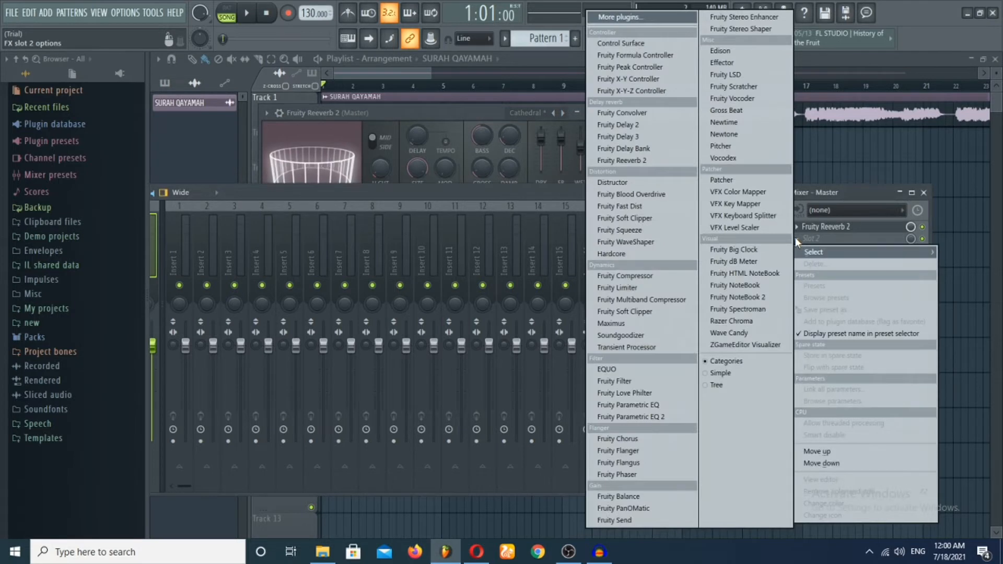
{"action": "left_click", "coordinate": [610, 324]}
{"action": "left_click_drag", "start_coordinate": [439, 166], "coordinate": [493, 126]}
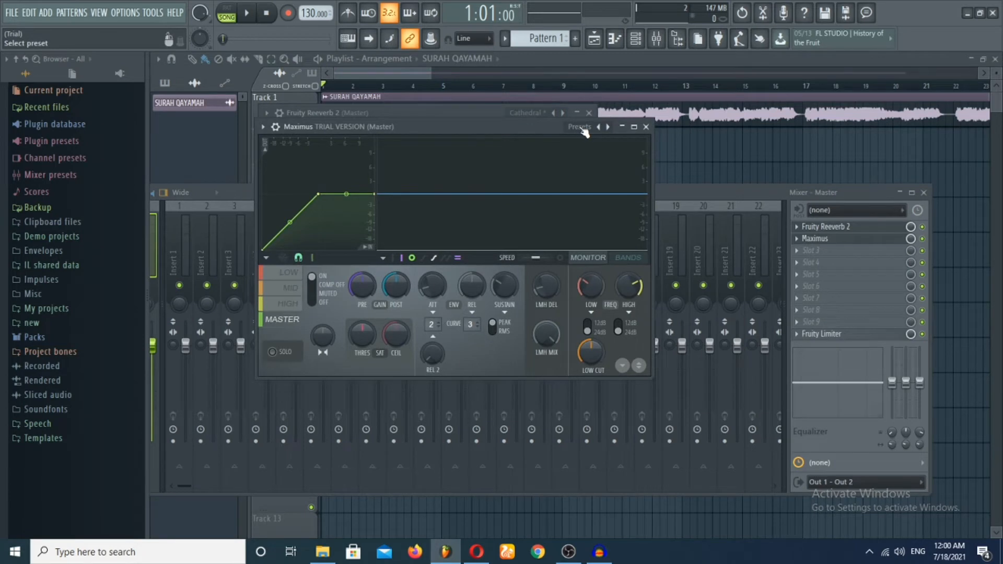
{"action": "left_click", "coordinate": [581, 127]}
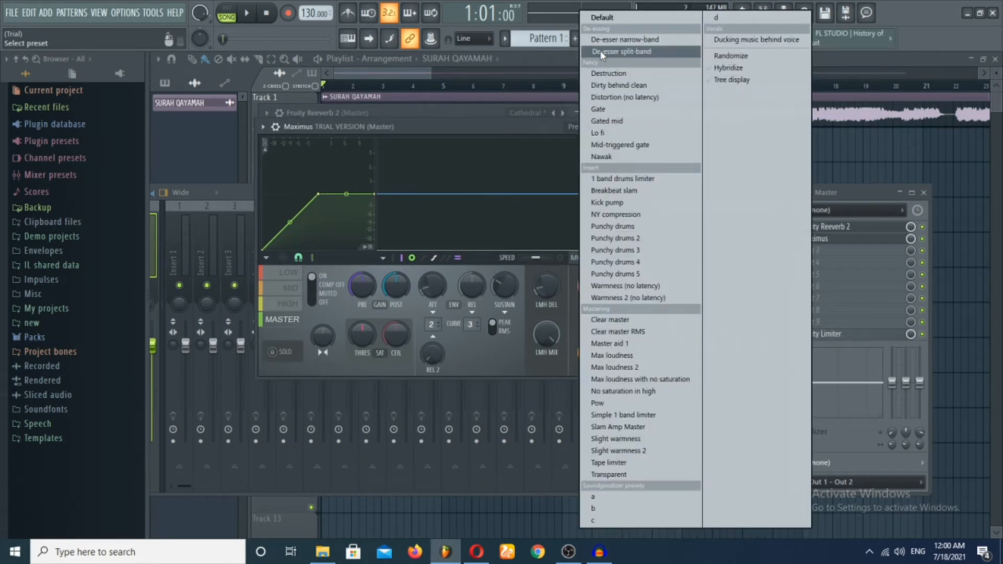
{"action": "left_click", "coordinate": [630, 52]}
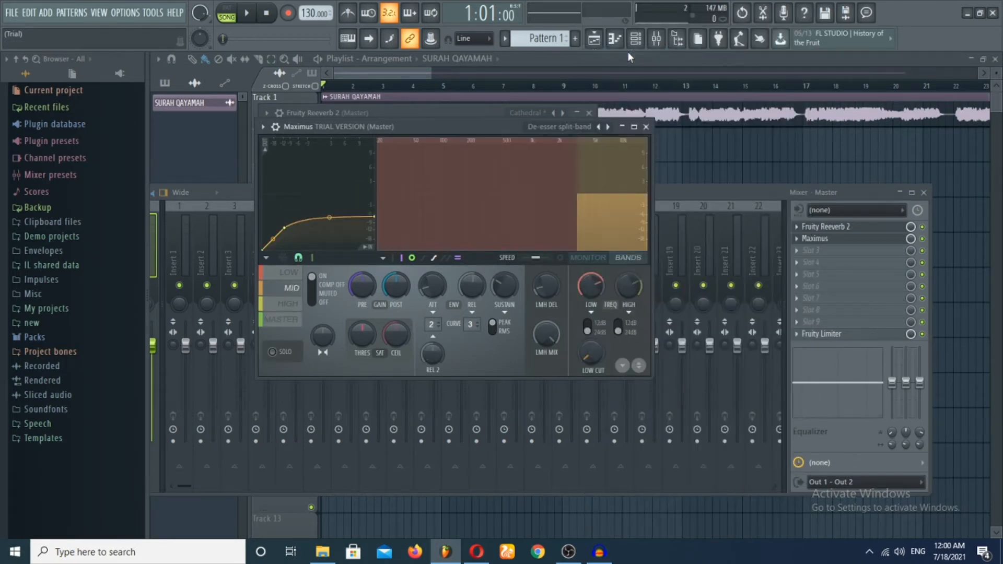
{"action": "left_click", "coordinate": [646, 127]}
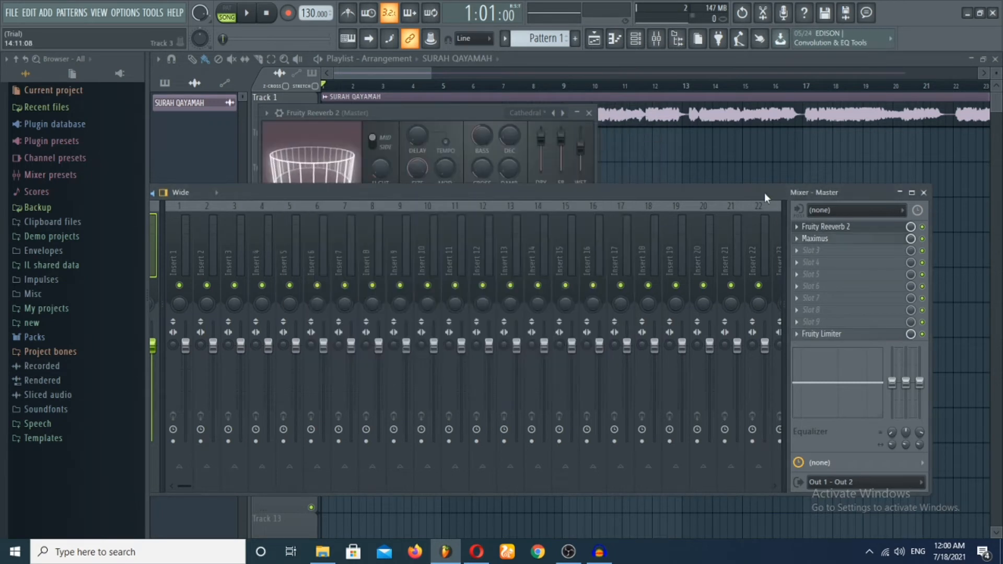
- Add Fruity Compressor to the Master track's third slot with threshold -19.4 dB, ratio 5.6:1 and gain 11.0 dB
{"action": "left_click", "coordinate": [797, 252]}
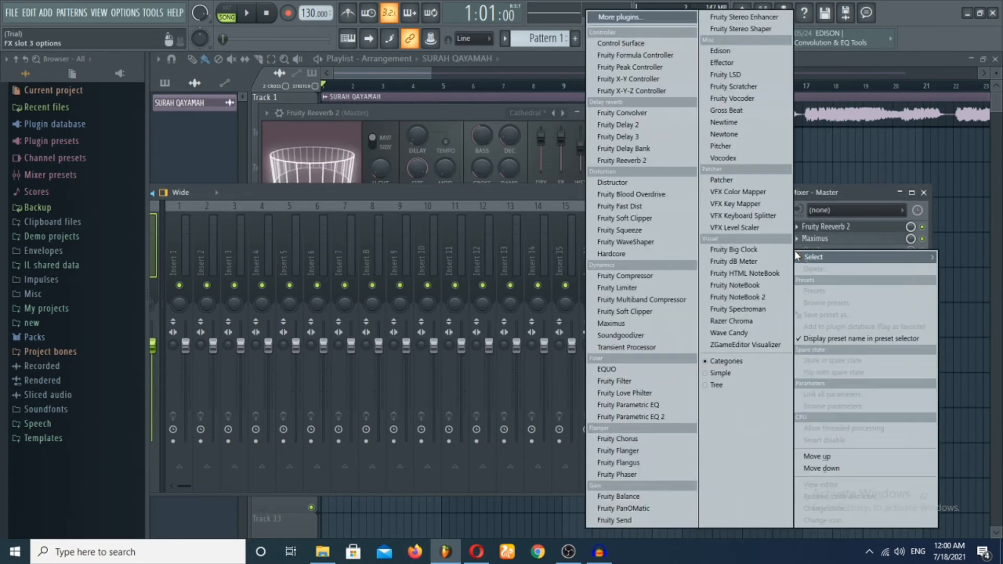
{"action": "left_click", "coordinate": [612, 275]}
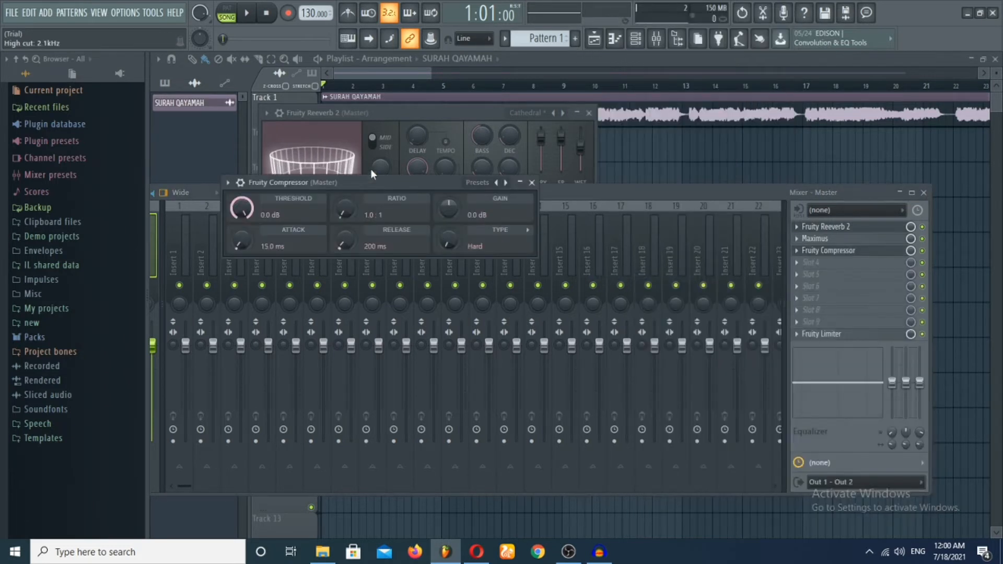
{"action": "left_click_drag", "start_coordinate": [368, 184], "coordinate": [455, 175]}
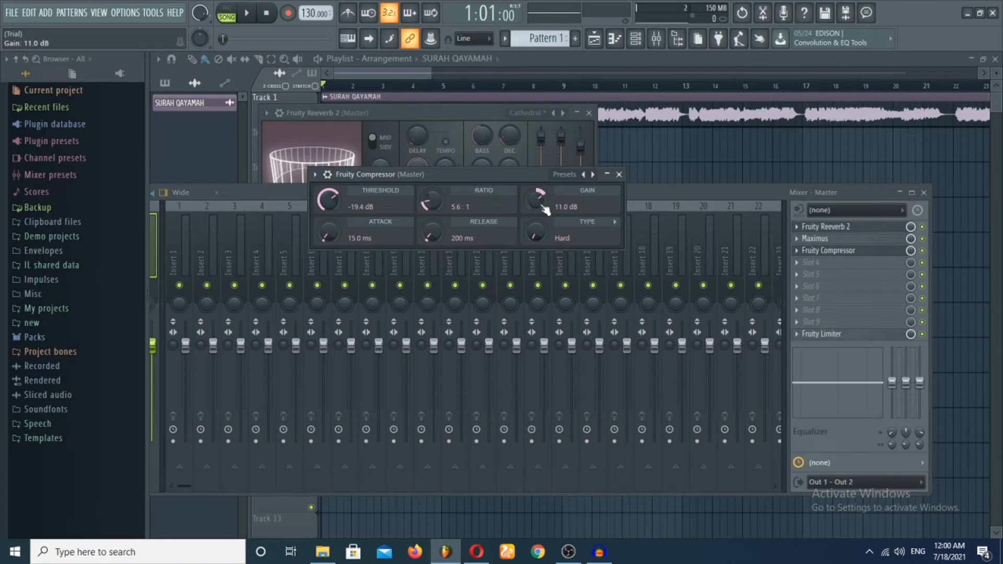
- Play the track through the Master effects and bring the Fruity Reeverb 2 window to the front
{"action": "left_click", "coordinate": [247, 14]}
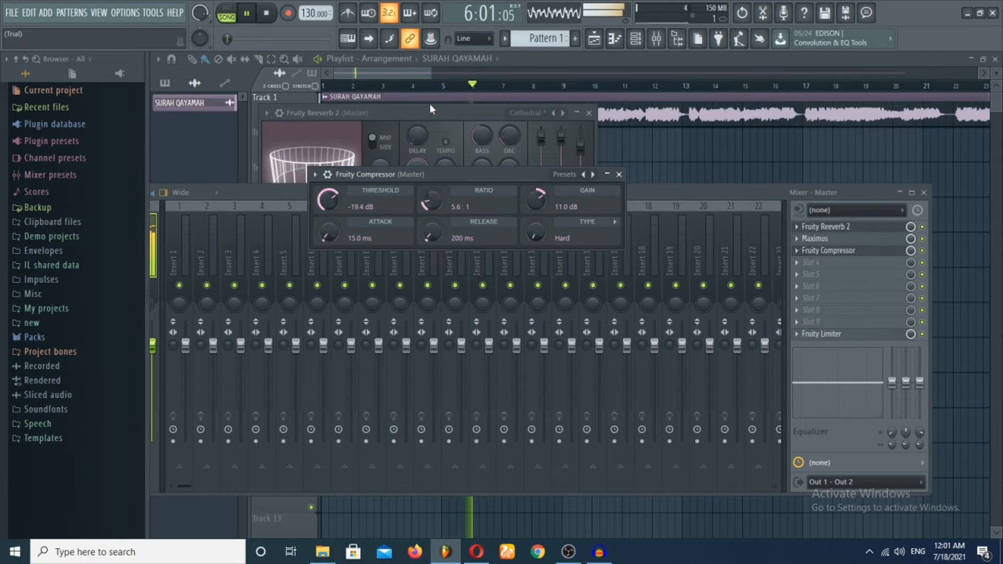
{"action": "left_click_drag", "start_coordinate": [434, 111], "coordinate": [440, 96]}
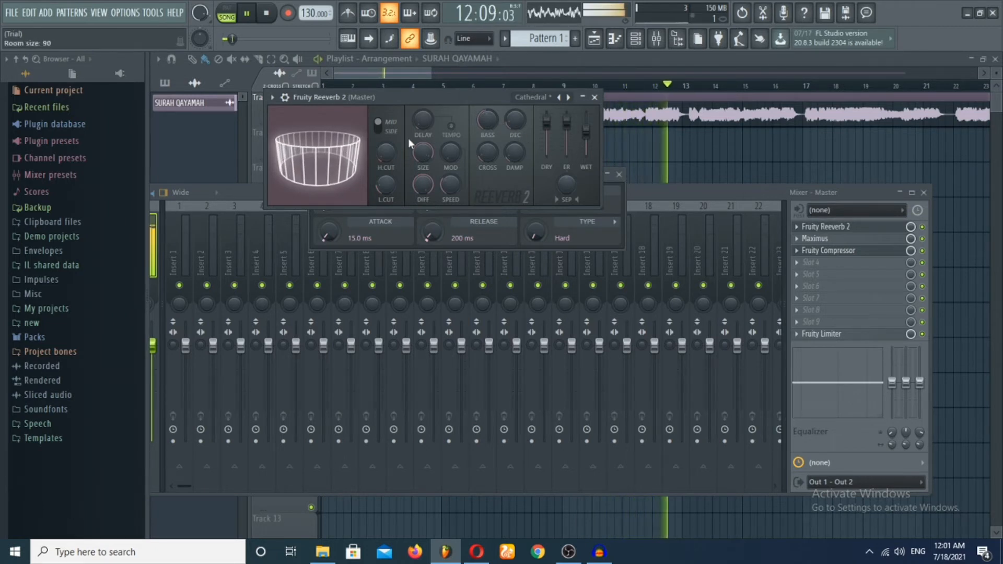
{"action": "left_click", "coordinate": [246, 14]}
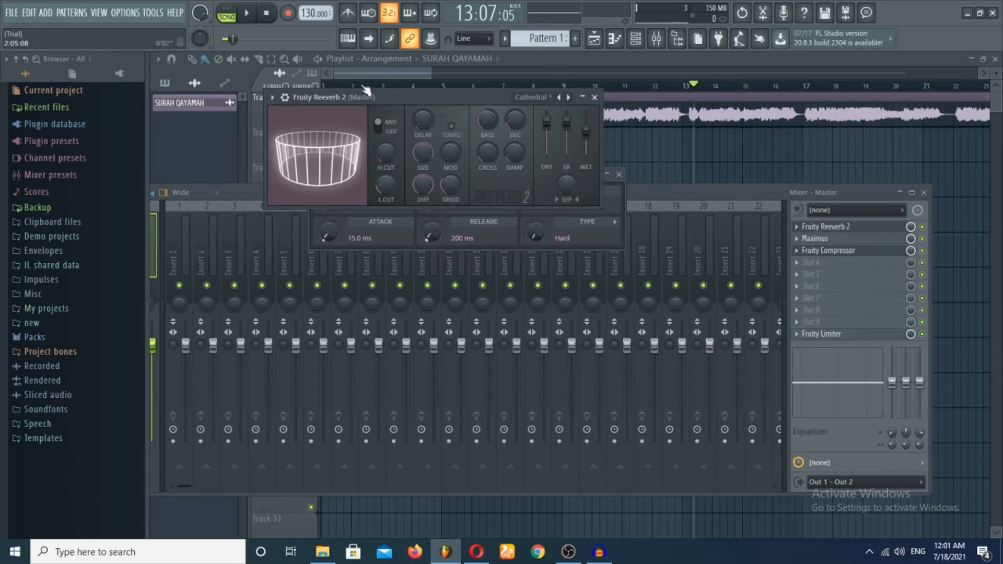
{"action": "left_click", "coordinate": [253, 15]}
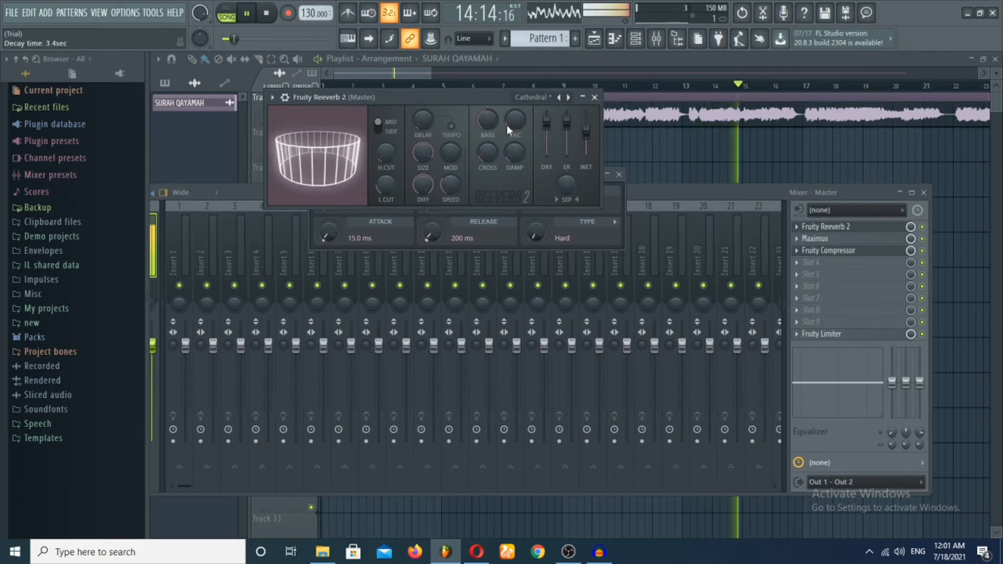
- Fine-tune Fruity Reeverb 2's decay, predelay and wet level during playback and set its low cut to 543 Hz
{"action": "left_click_drag", "start_coordinate": [509, 123], "coordinate": [510, 129]}
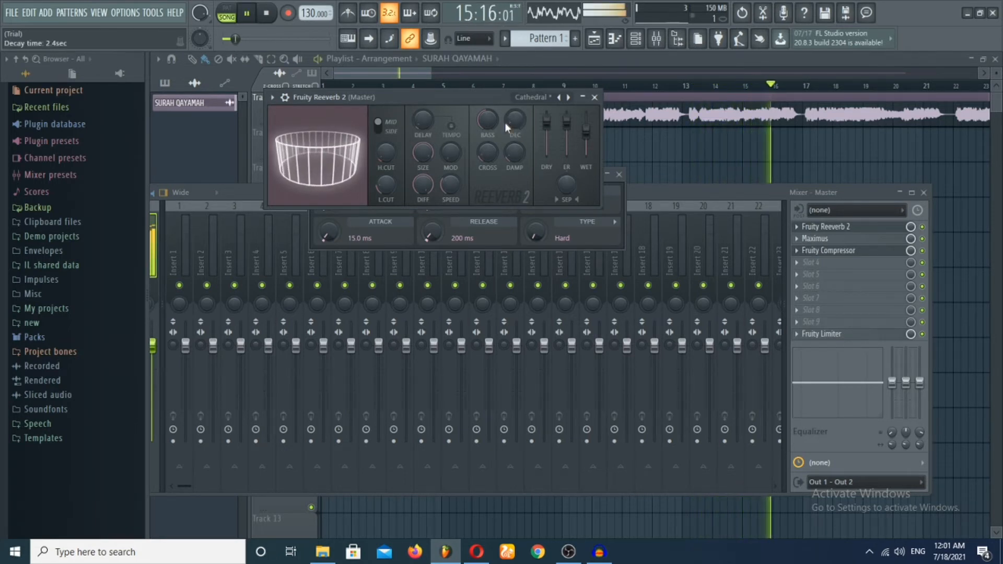
{"action": "left_click_drag", "start_coordinate": [378, 187], "coordinate": [379, 194]}
{"action": "left_click_drag", "start_coordinate": [587, 133], "coordinate": [591, 136]}
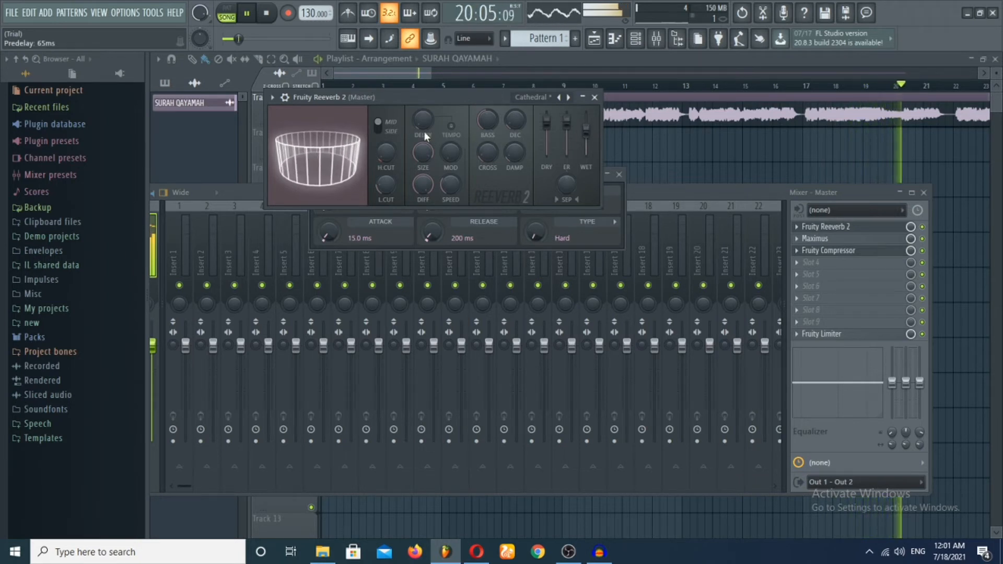
{"action": "left_click_drag", "start_coordinate": [416, 127], "coordinate": [415, 127]}
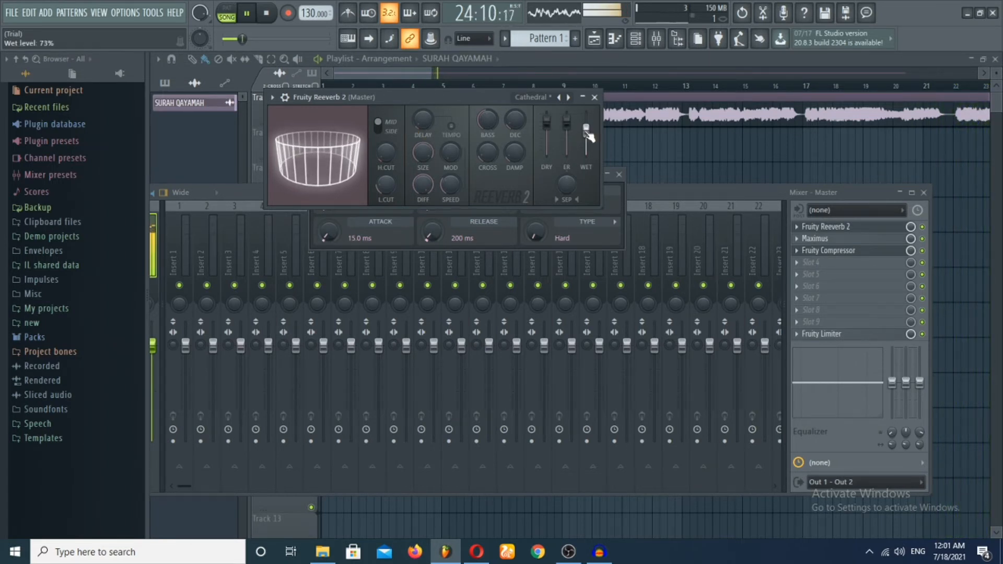
{"action": "mouse_move", "coordinate": [506, 127]}
{"action": "left_mouse_down"}
{"action": "mouse_move", "coordinate": [506, 112]}
{"action": "mouse_move", "coordinate": [507, 127]}
{"action": "left_mouse_up"}
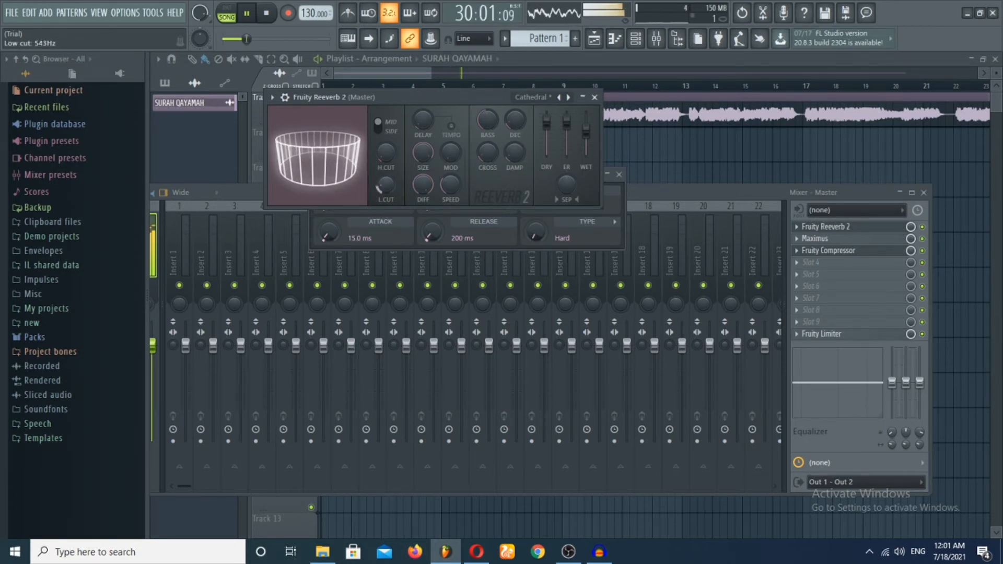
- Set Fruity Compressor's ratio to 5.4:1 and gain to 12.3 dB, and pause playback
{"action": "left_click", "coordinate": [516, 236]}
{"action": "left_click_drag", "start_coordinate": [452, 178], "coordinate": [457, 203]}
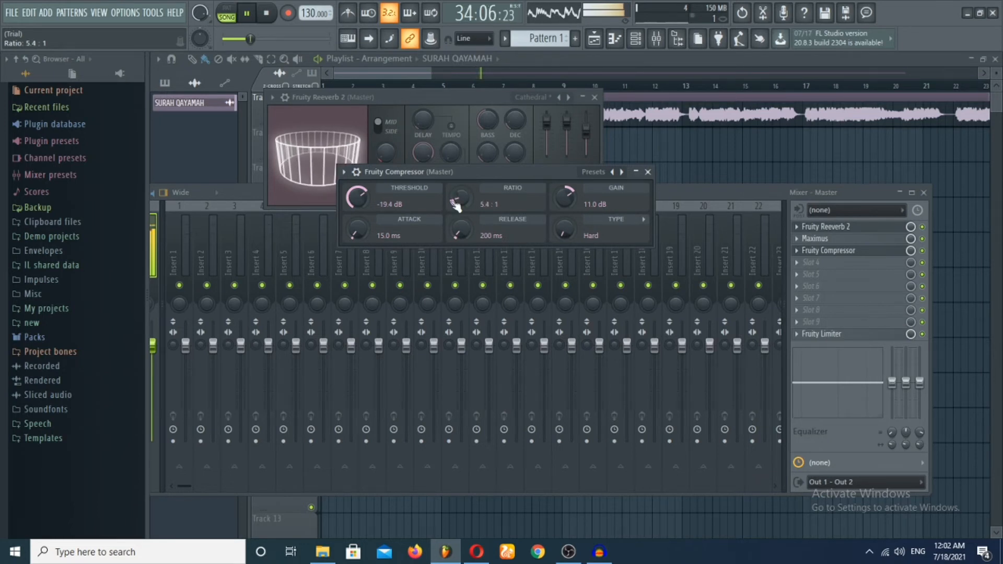
{"action": "mouse_move", "coordinate": [586, 208]}
{"action": "left_mouse_down"}
{"action": "mouse_move", "coordinate": [574, 202]}
{"action": "mouse_move", "coordinate": [576, 220]}
{"action": "left_mouse_up"}
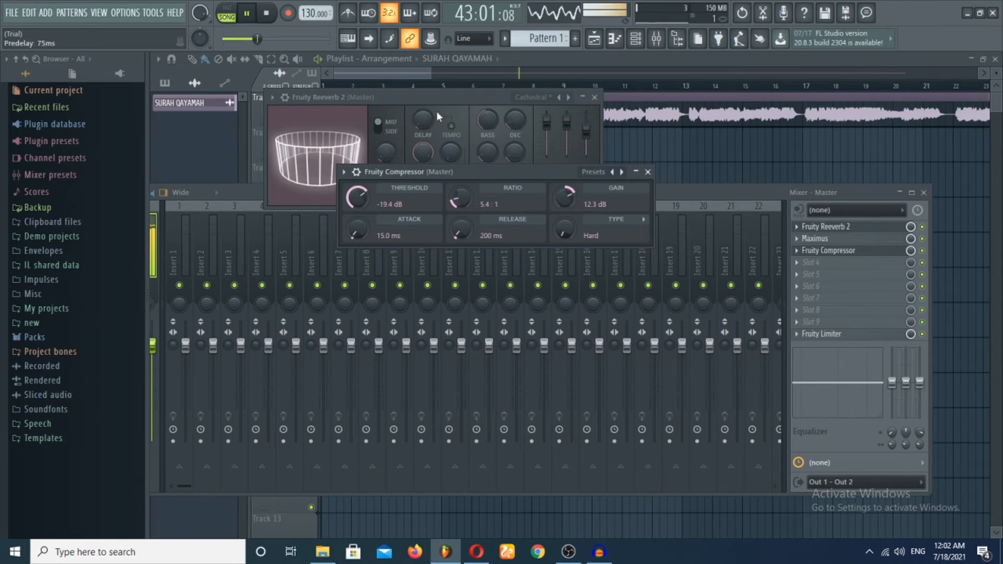
{"action": "left_click", "coordinate": [247, 14]}
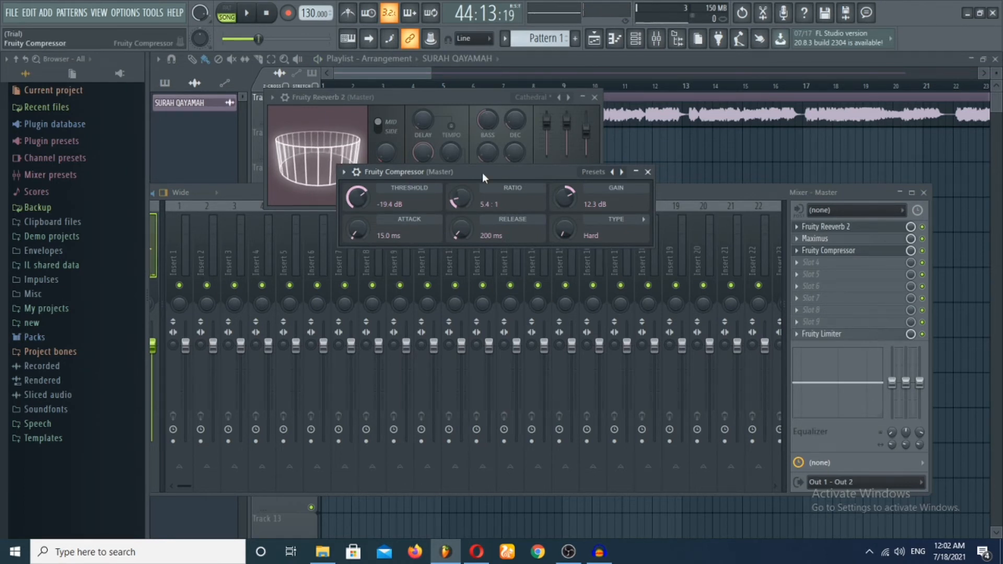
- Export the project as an MP3 into the qari kamran arif youtube finles folder, replacing the existing SURAH QAYAMAH file
{"action": "left_click", "coordinate": [13, 13]}
{"action": "mouse_move", "coordinate": [54, 124]}
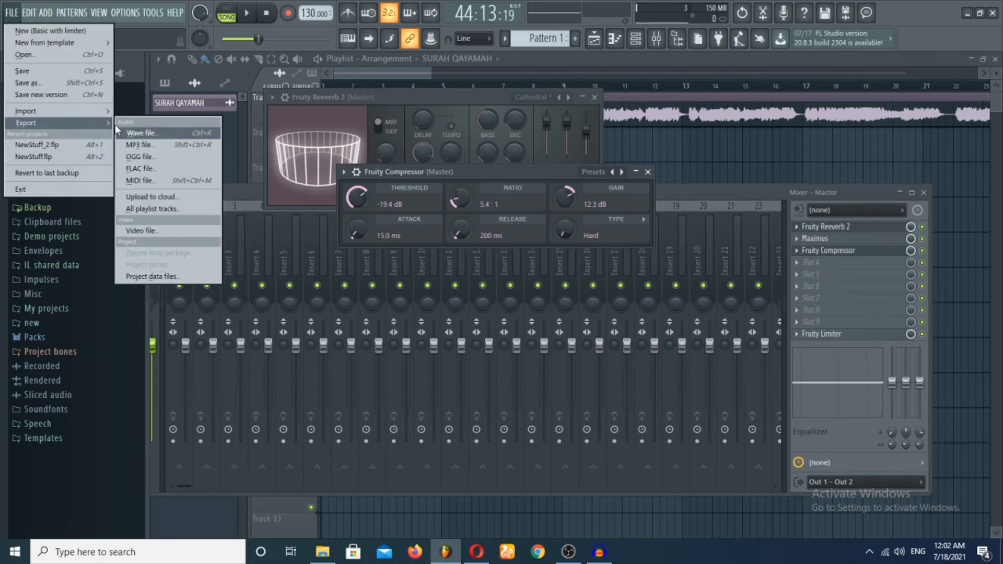
{"action": "left_click", "coordinate": [141, 144]}
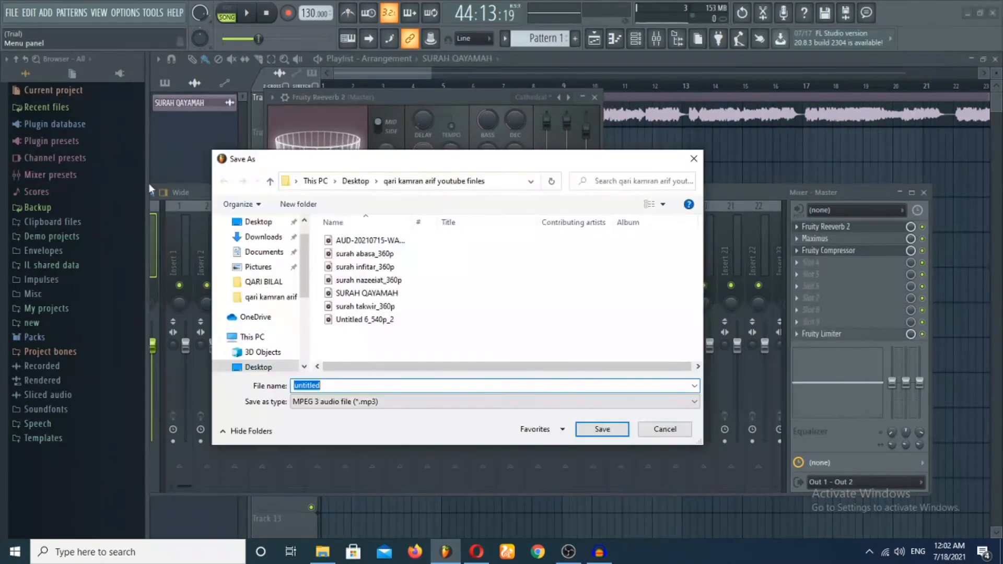
{"action": "left_click", "coordinate": [375, 294]}
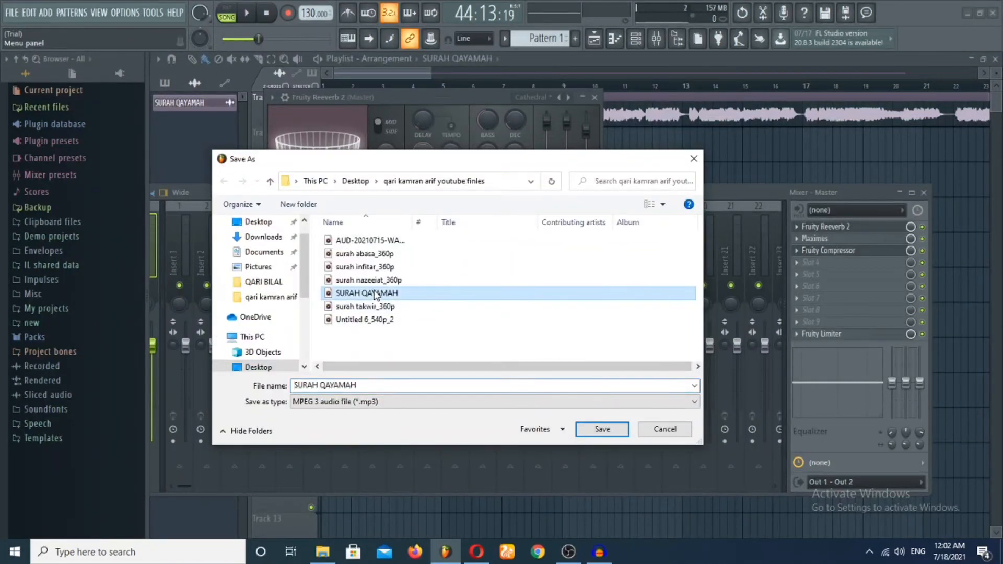
{"action": "left_click", "coordinate": [596, 431]}
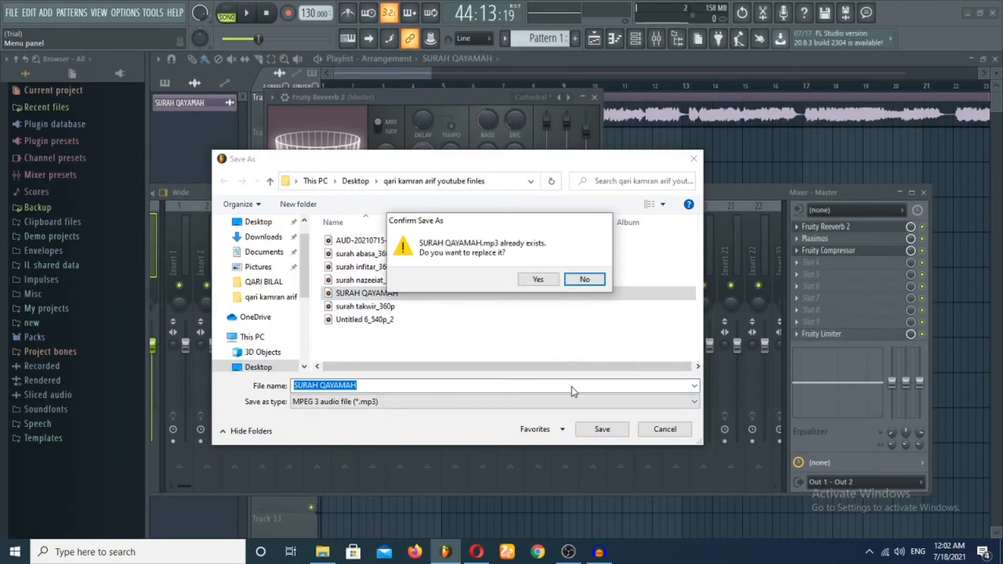
{"action": "left_click", "coordinate": [524, 281]}
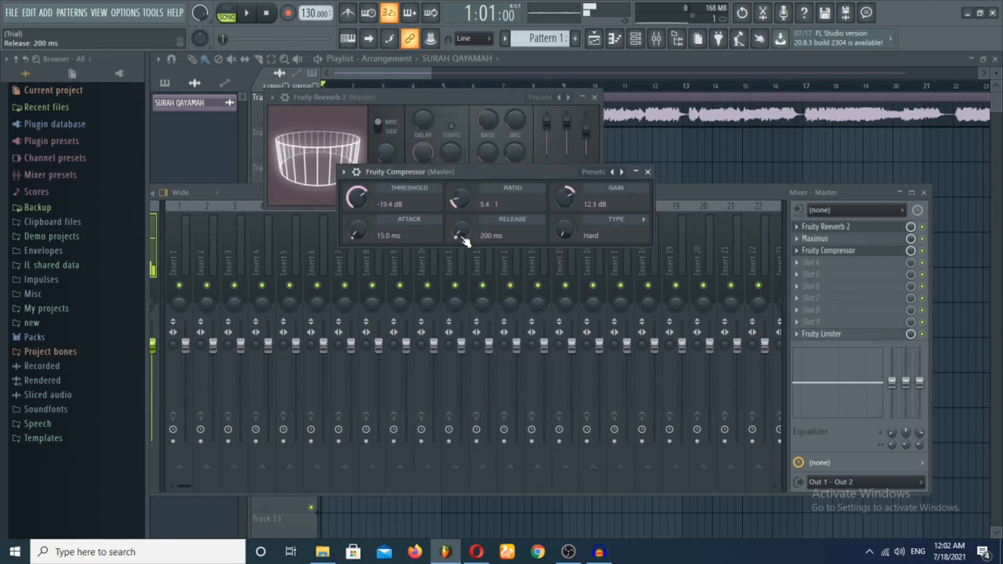
- Minimize the audio project, play the exported SURAH QAYAMAH file in Groove Music and skip to 3:36
{"action": "left_click", "coordinate": [967, 13]}
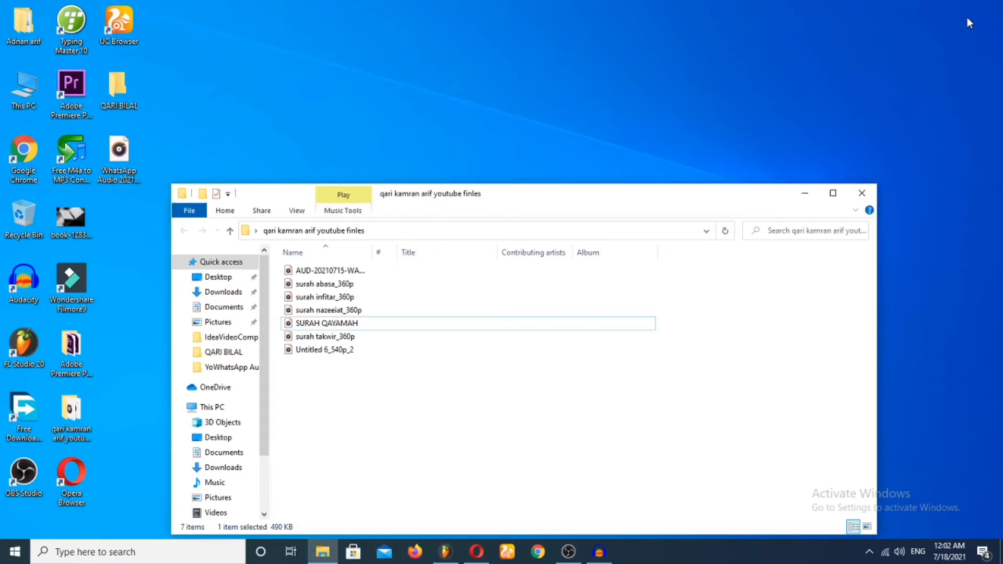
{"action": "left_click_drag", "start_coordinate": [731, 201], "coordinate": [737, 94]}
{"action": "double_click", "coordinate": [344, 219]}
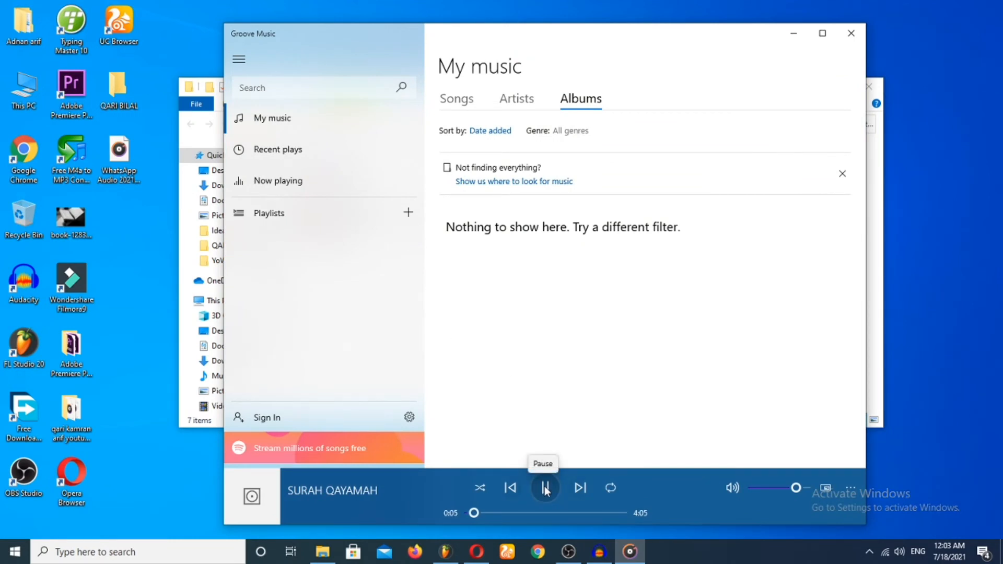
{"action": "left_click", "coordinate": [602, 513]}
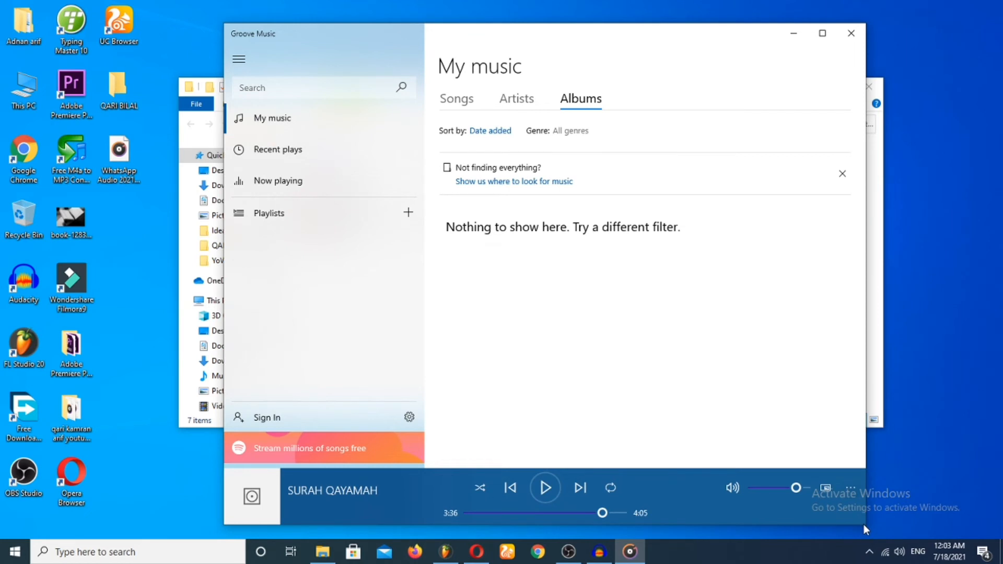
- Shrink the player window, listen to the original WhatsApp audio for comparison, and replay SURAH QAYAMAH before pausing it
{"action": "left_click_drag", "start_coordinate": [864, 524], "coordinate": [611, 293]}
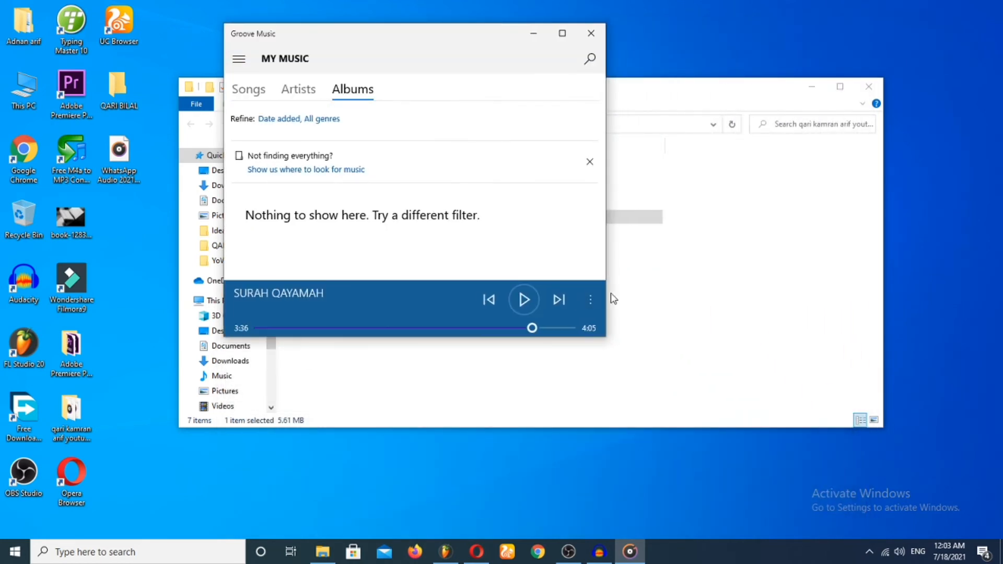
{"action": "left_click_drag", "start_coordinate": [442, 40], "coordinate": [589, 19]}
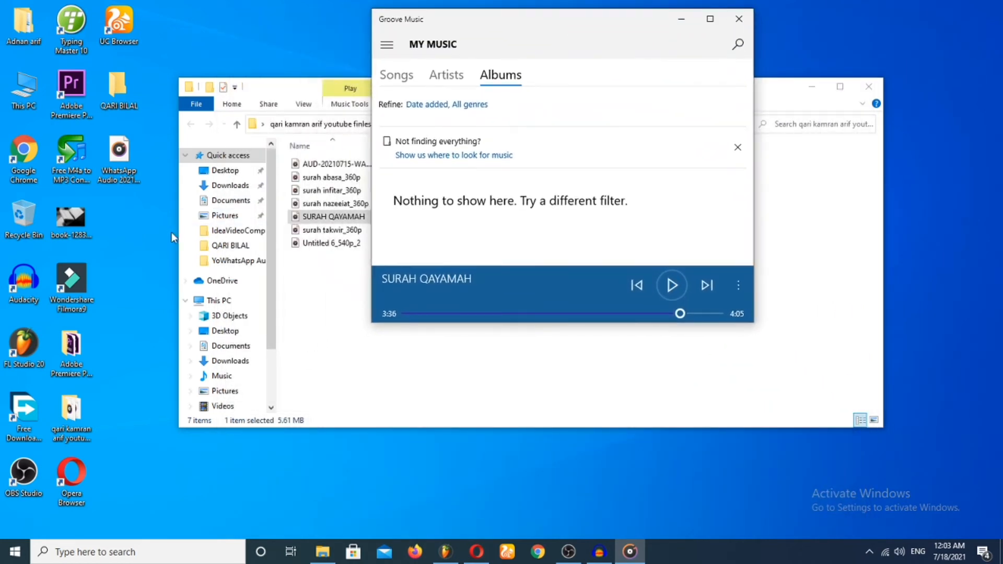
{"action": "double_click", "coordinate": [119, 156]}
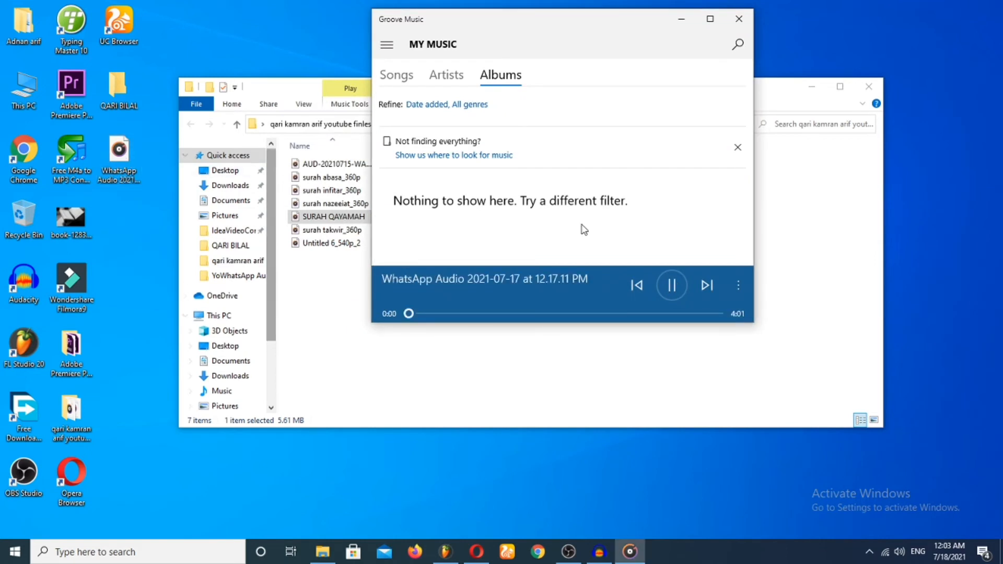
{"action": "left_click_drag", "start_coordinate": [628, 34], "coordinate": [698, 15]}
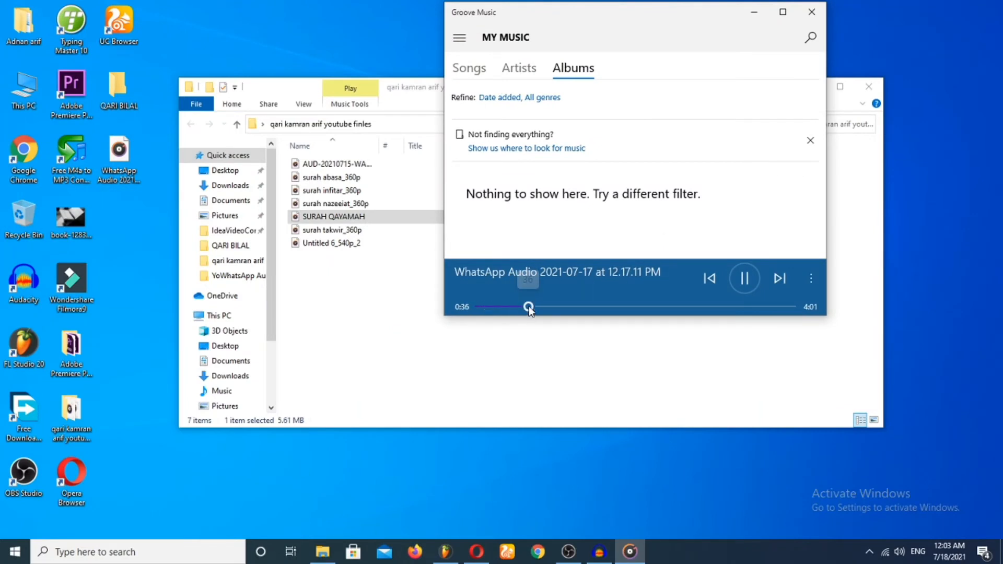
{"action": "left_click", "coordinate": [780, 312]}
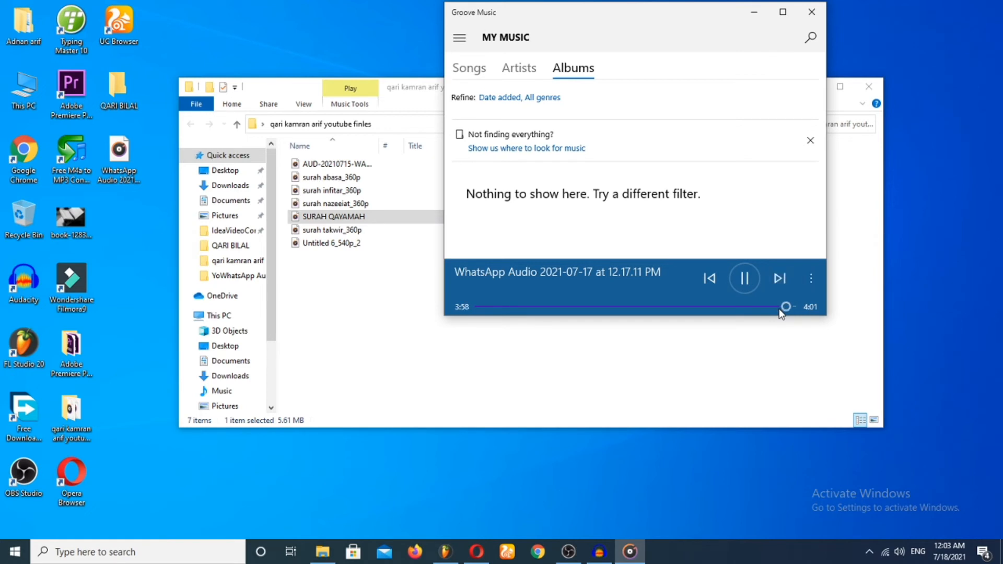
{"action": "double_click", "coordinate": [337, 222]}
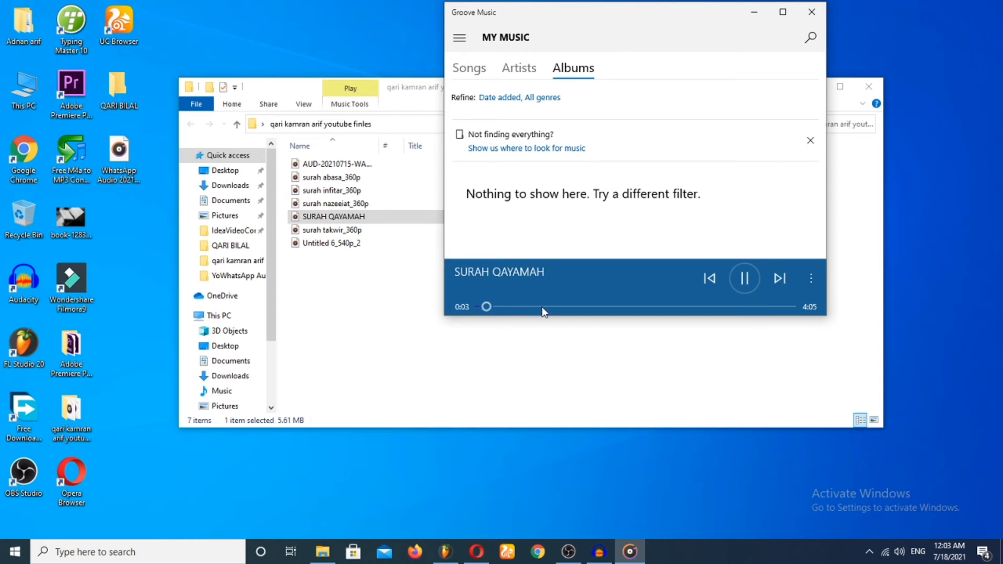
{"action": "left_click", "coordinate": [745, 279]}
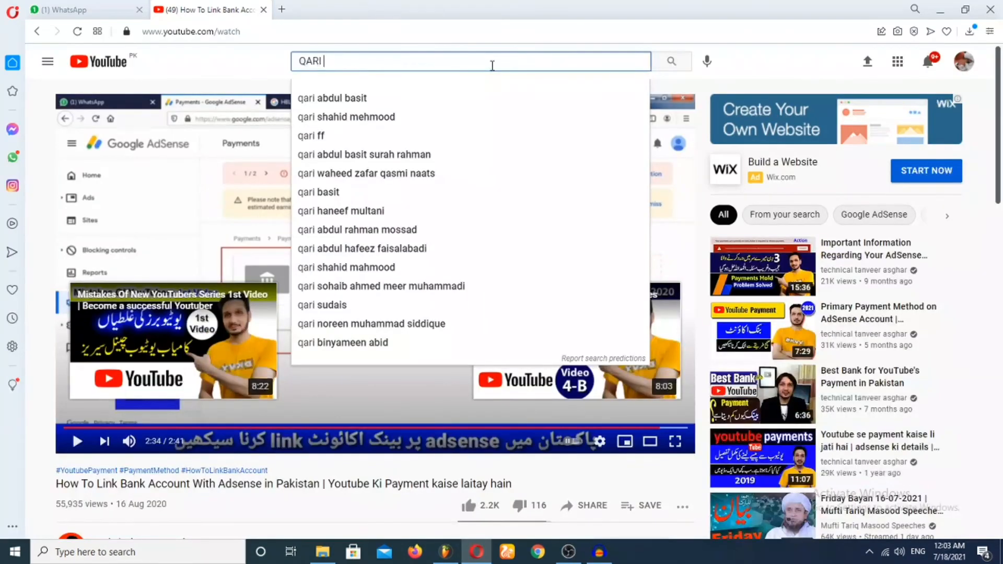
- Search YouTube in Opera for the Quran teacher's channel by name and open the channel page
{"action": "type", "text": "KAMRAN ARIF"}
{"action": "key", "text": "Return"}
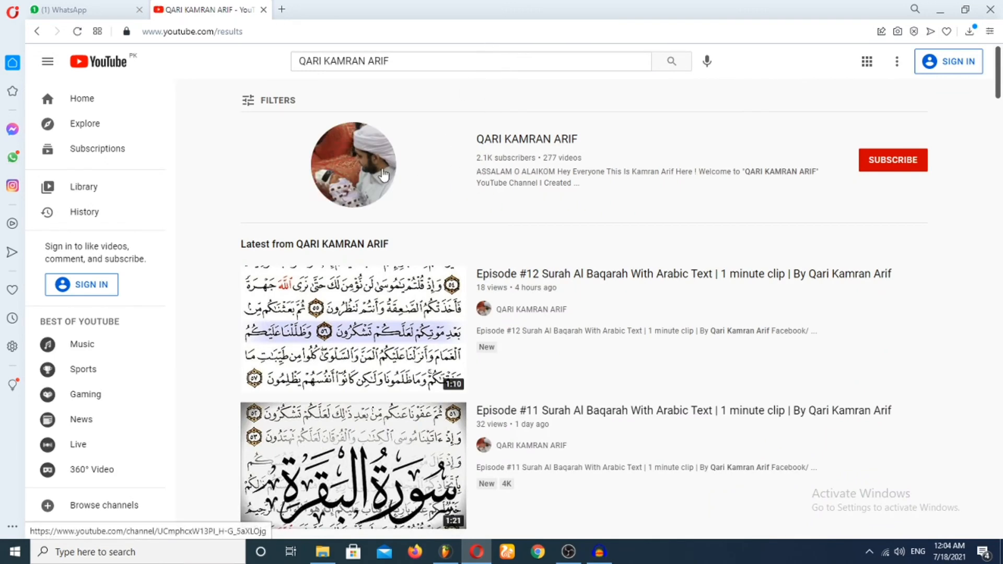
{"action": "left_click", "coordinate": [359, 167]}
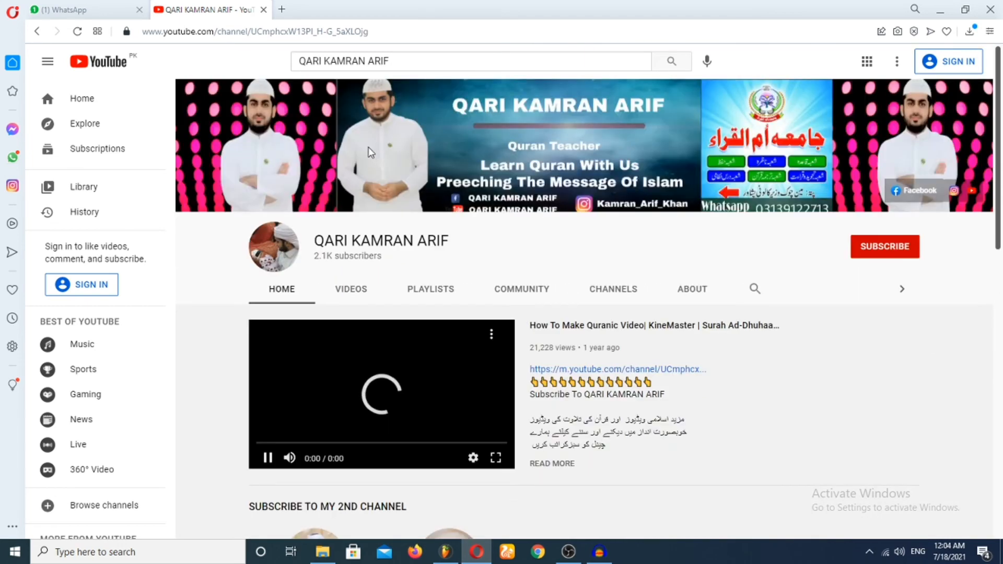
- Browse the channel's playlists, including Quran Editing Software, and look through its uploaded videos
{"action": "left_click", "coordinate": [421, 292]}
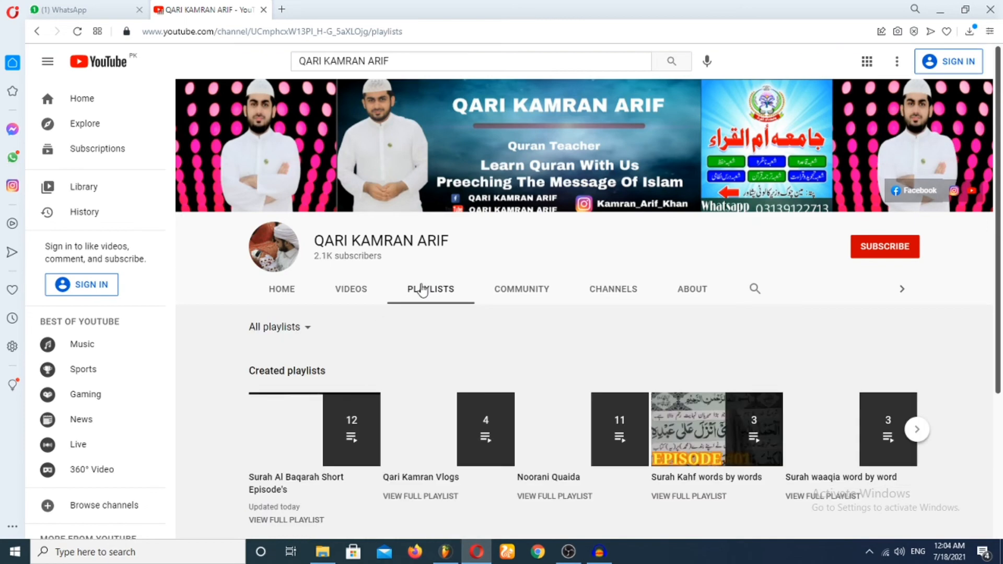
{"action": "scroll", "coordinate": [433, 280], "scroll_direction": "down", "scroll_amount": 2}
{"action": "scroll", "coordinate": [433, 280], "scroll_direction": "down", "scroll_amount": 2}
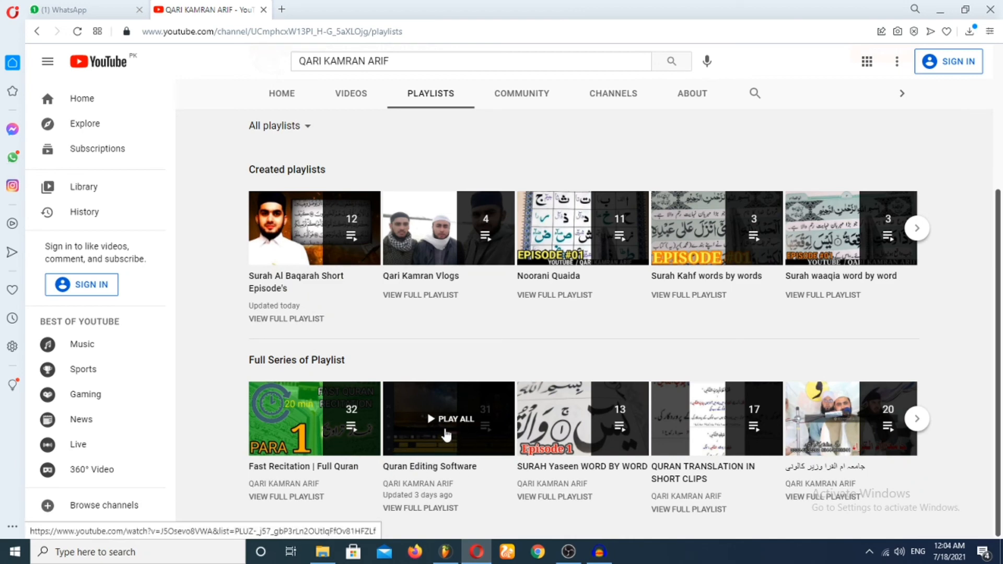
{"action": "left_click", "coordinate": [345, 94]}
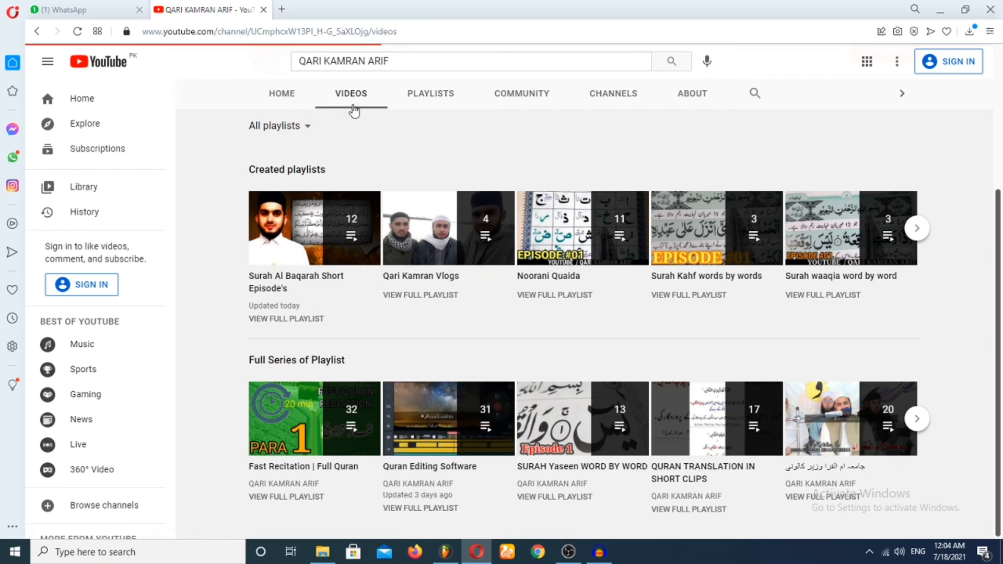
{"action": "scroll", "coordinate": [379, 201], "scroll_direction": "down", "scroll_amount": 5}
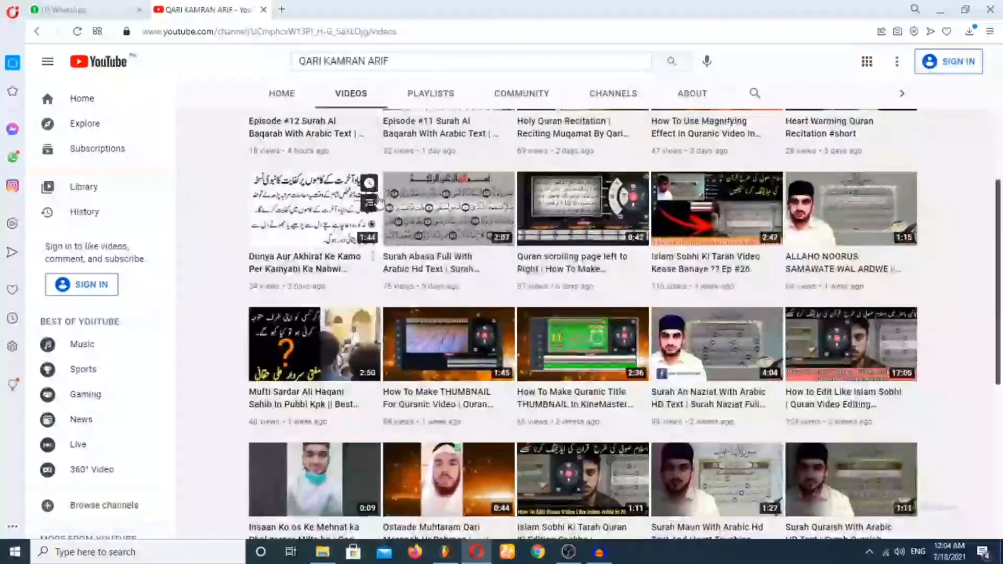
{"action": "scroll", "coordinate": [380, 201], "scroll_direction": "up", "scroll_amount": 2}
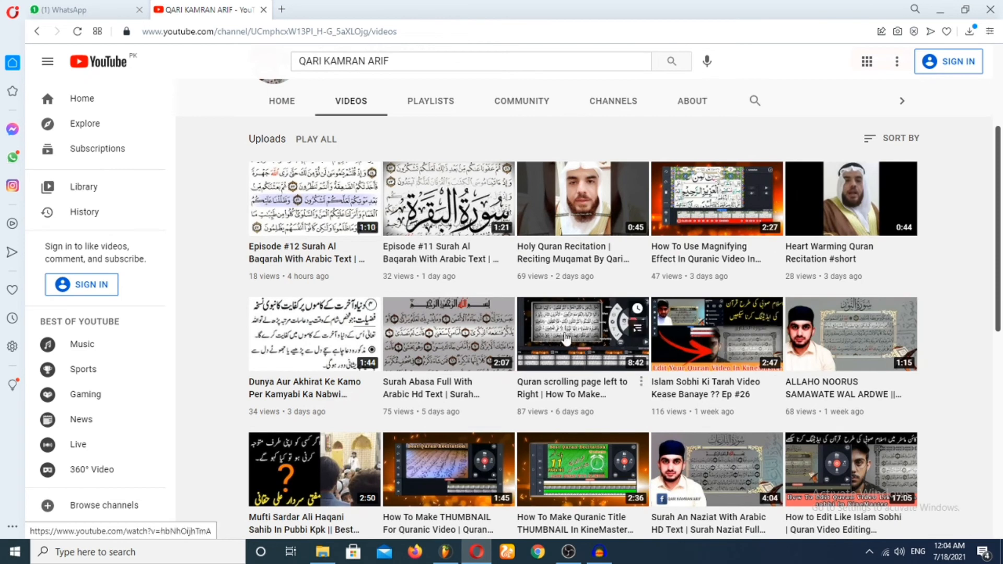
{"action": "scroll", "coordinate": [578, 339], "scroll_direction": "down", "scroll_amount": 3}
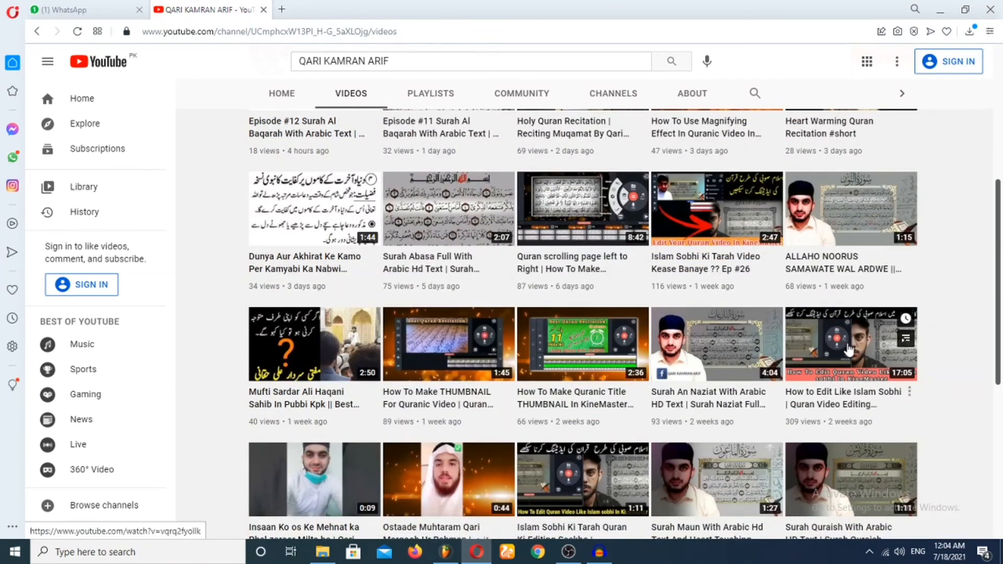
{"action": "scroll", "coordinate": [836, 350], "scroll_direction": "down", "scroll_amount": 3}
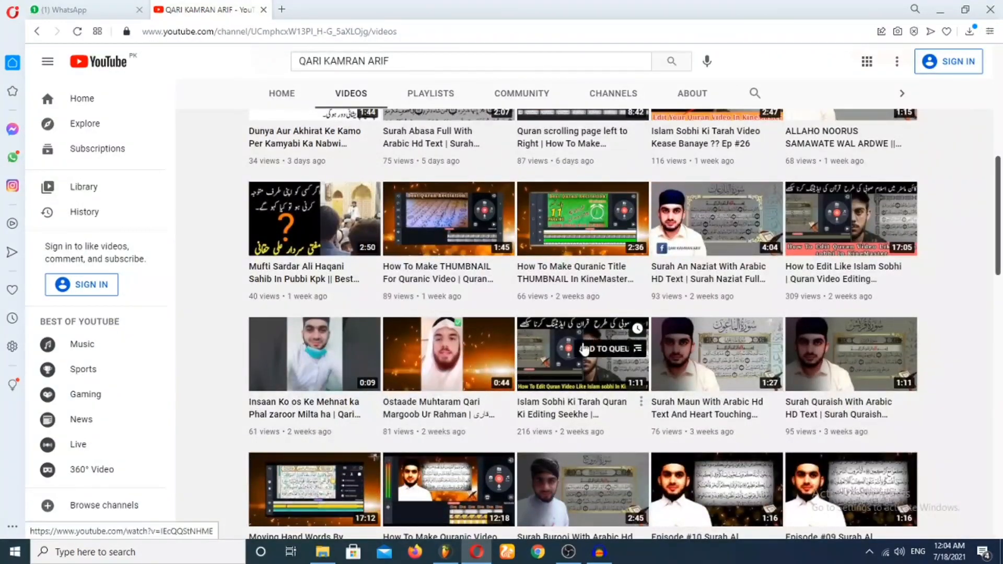
- Look through the channel's older uploads for Quran editing tutorials and recitations, and return toward the newest videos
{"action": "scroll", "coordinate": [563, 361], "scroll_direction": "down", "scroll_amount": 3}
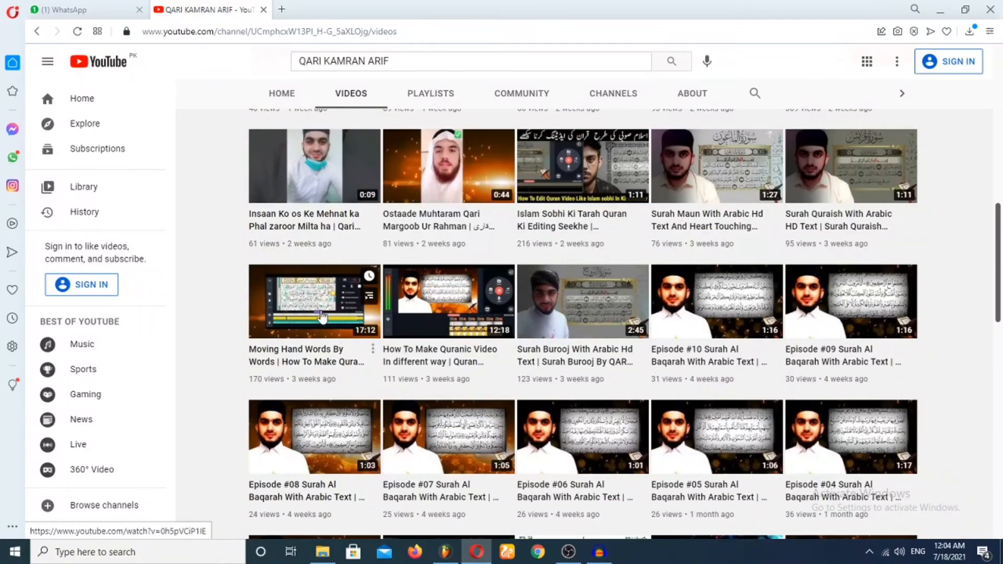
{"action": "scroll", "coordinate": [378, 371], "scroll_direction": "down", "scroll_amount": 4}
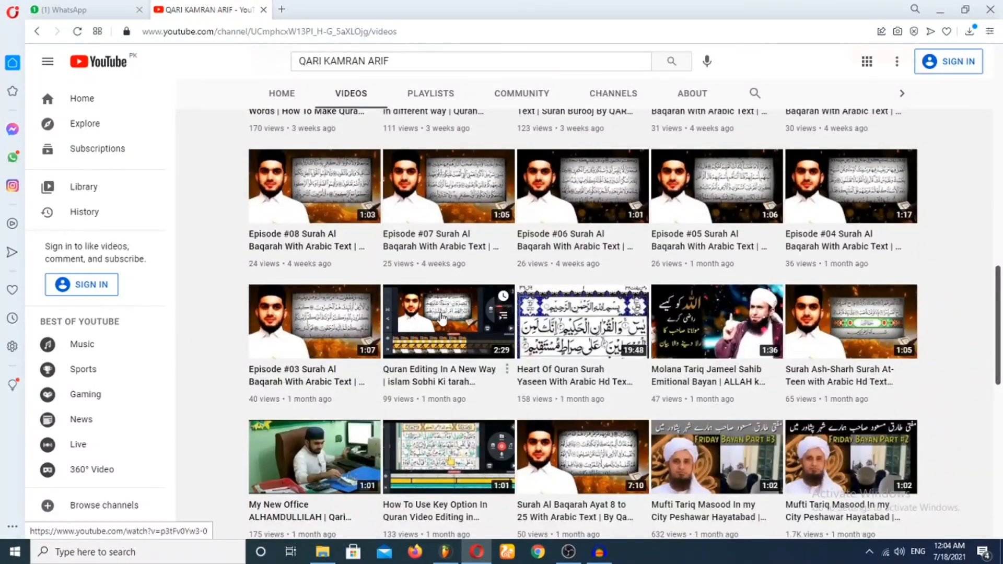
{"action": "scroll", "coordinate": [413, 375], "scroll_direction": "down", "scroll_amount": 2}
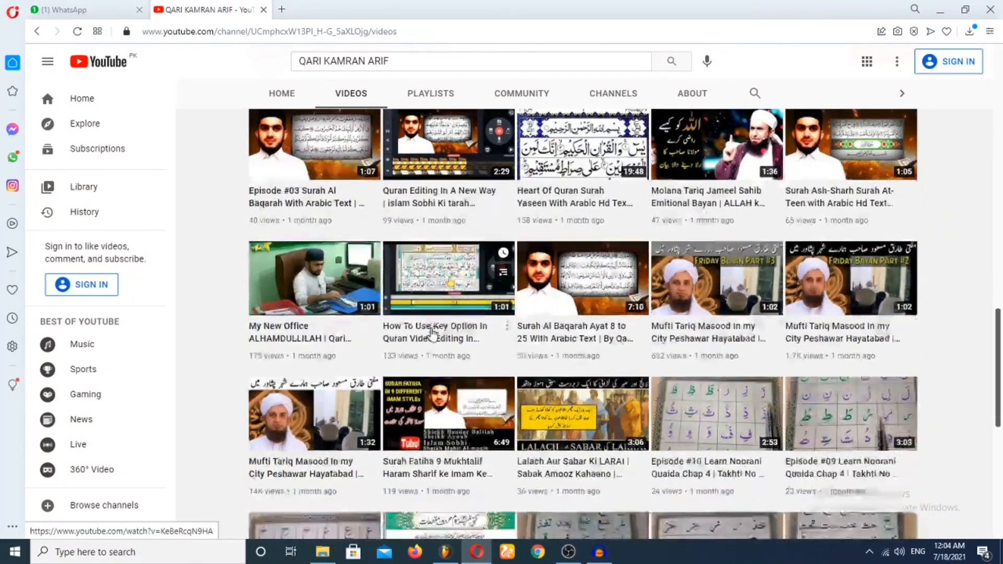
{"action": "scroll", "coordinate": [431, 333], "scroll_direction": "down", "scroll_amount": 4}
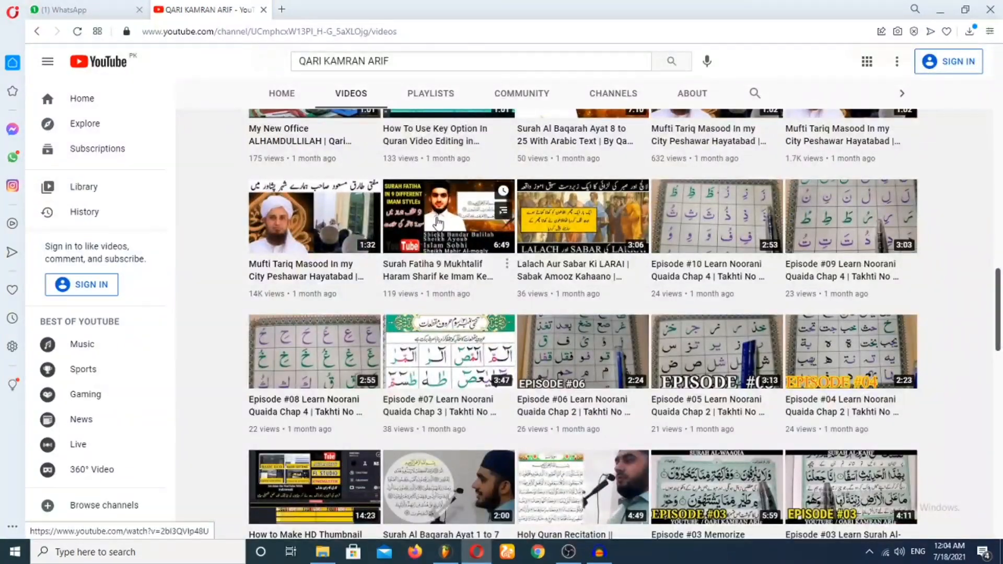
{"action": "scroll", "coordinate": [483, 280], "scroll_direction": "down", "scroll_amount": 3}
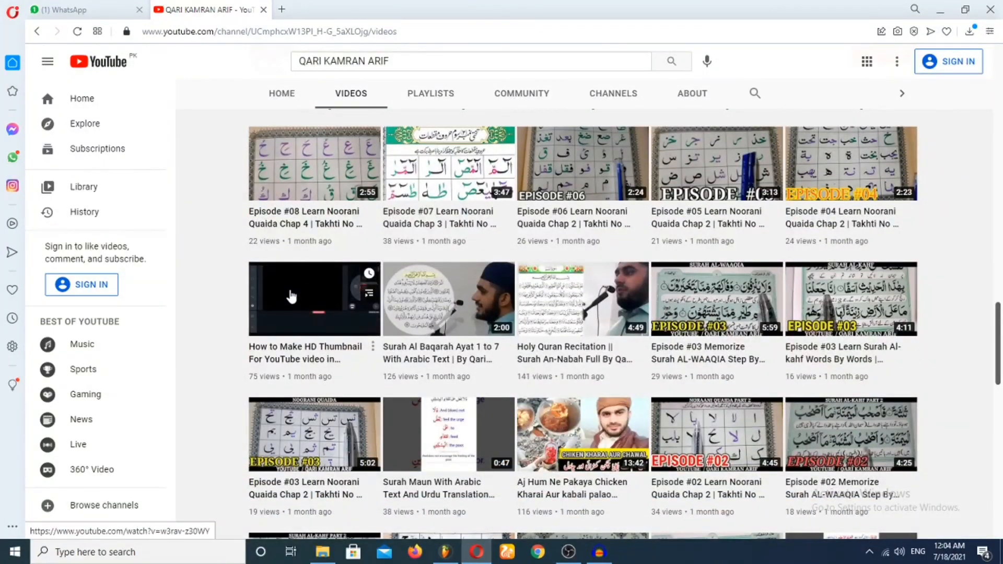
{"action": "scroll", "coordinate": [321, 319], "scroll_direction": "down", "scroll_amount": 6}
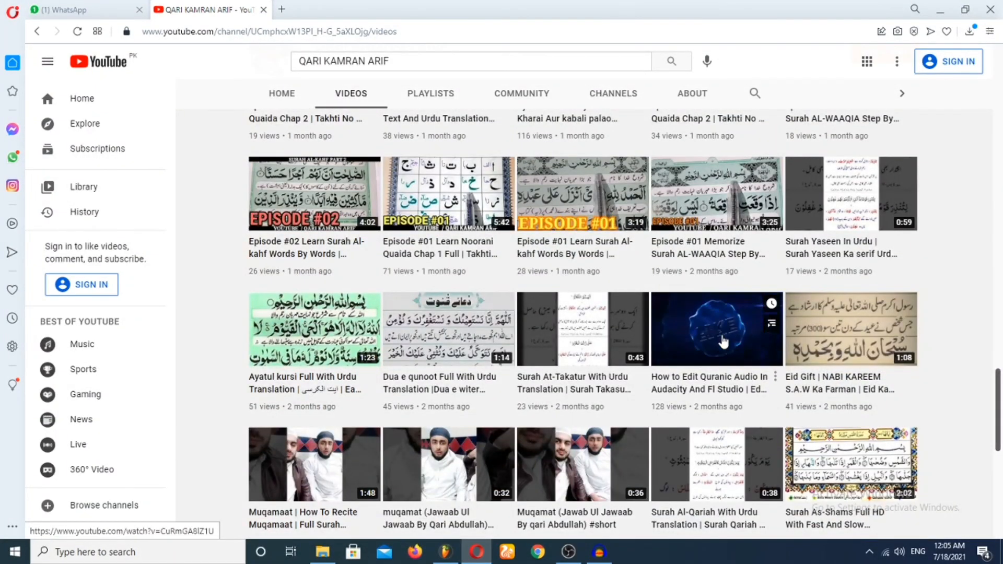
{"action": "scroll", "coordinate": [716, 372], "scroll_direction": "down", "scroll_amount": 8}
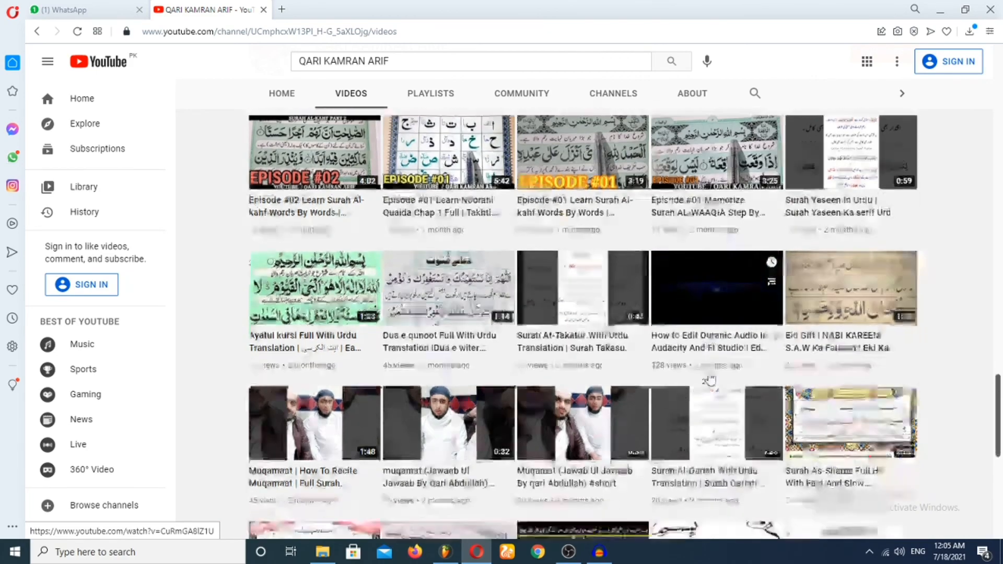
{"action": "scroll", "coordinate": [711, 378], "scroll_direction": "down", "scroll_amount": 10}
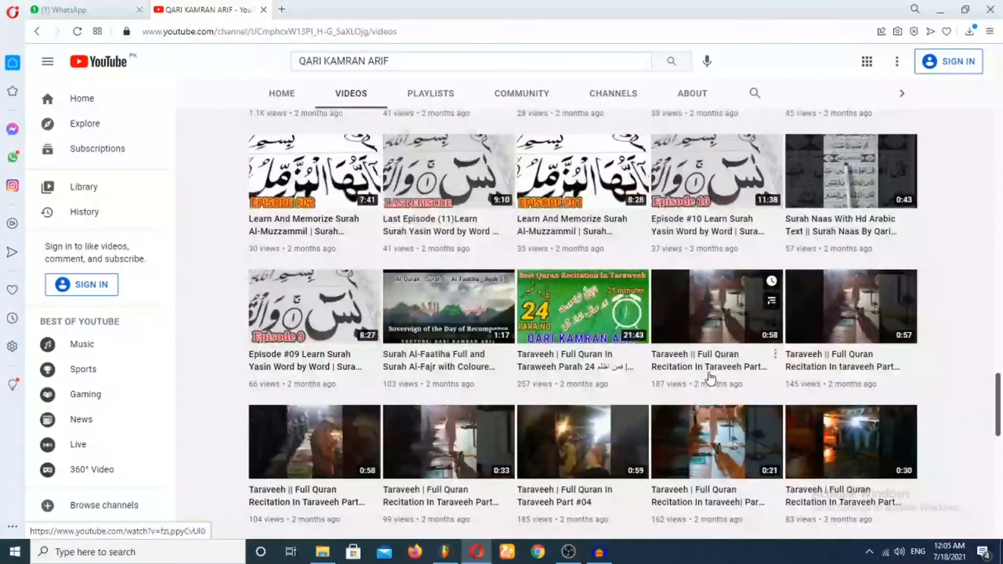
{"action": "scroll", "coordinate": [711, 376], "scroll_direction": "up", "scroll_amount": 2}
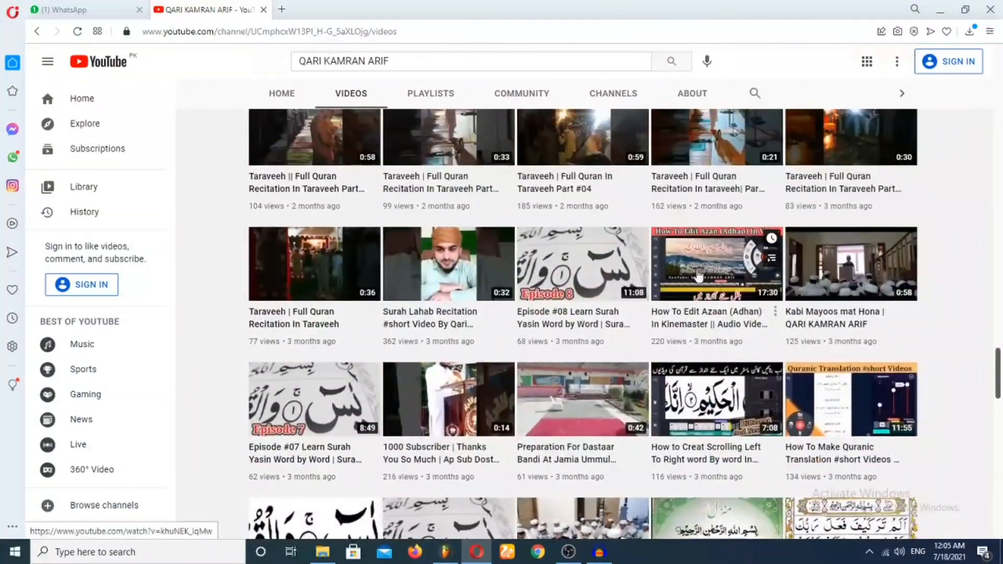
{"action": "scroll", "coordinate": [713, 282], "scroll_direction": "up", "scroll_amount": 20}
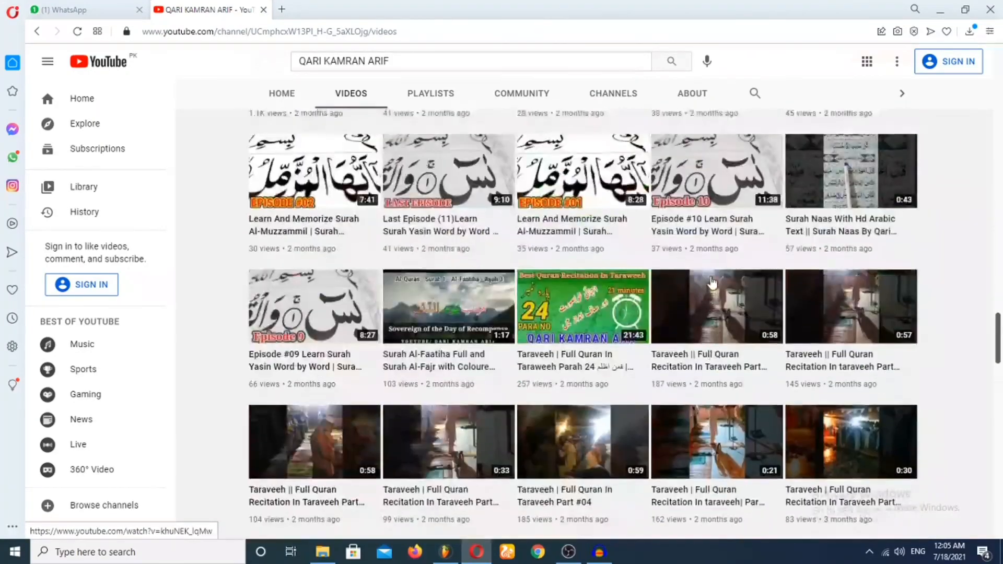
{"action": "scroll", "coordinate": [713, 282], "scroll_direction": "up", "scroll_amount": 15}
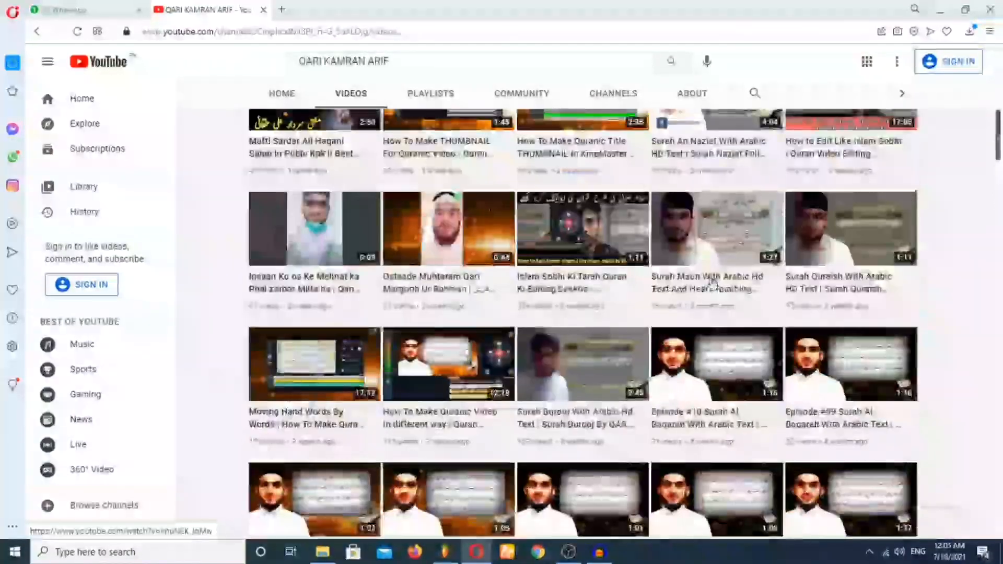